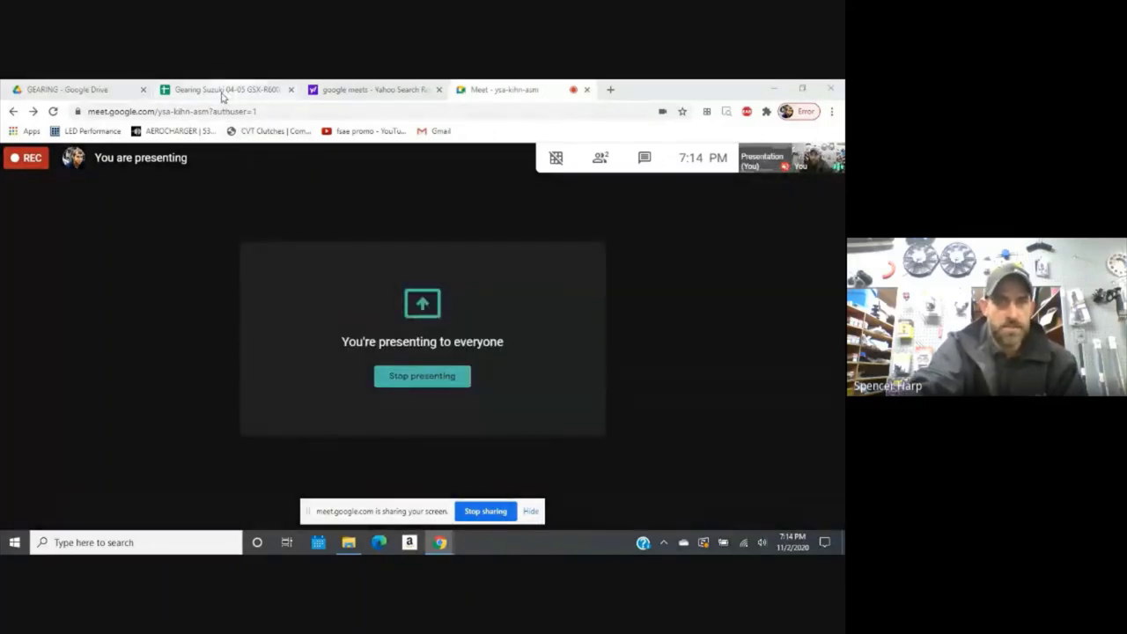
Bring up the Gearing Suzuki 04-05 GSX-R600 spreadsheet, hiding the screen-sharing notice and closing the Yahoo search page.
left_click(226, 91)
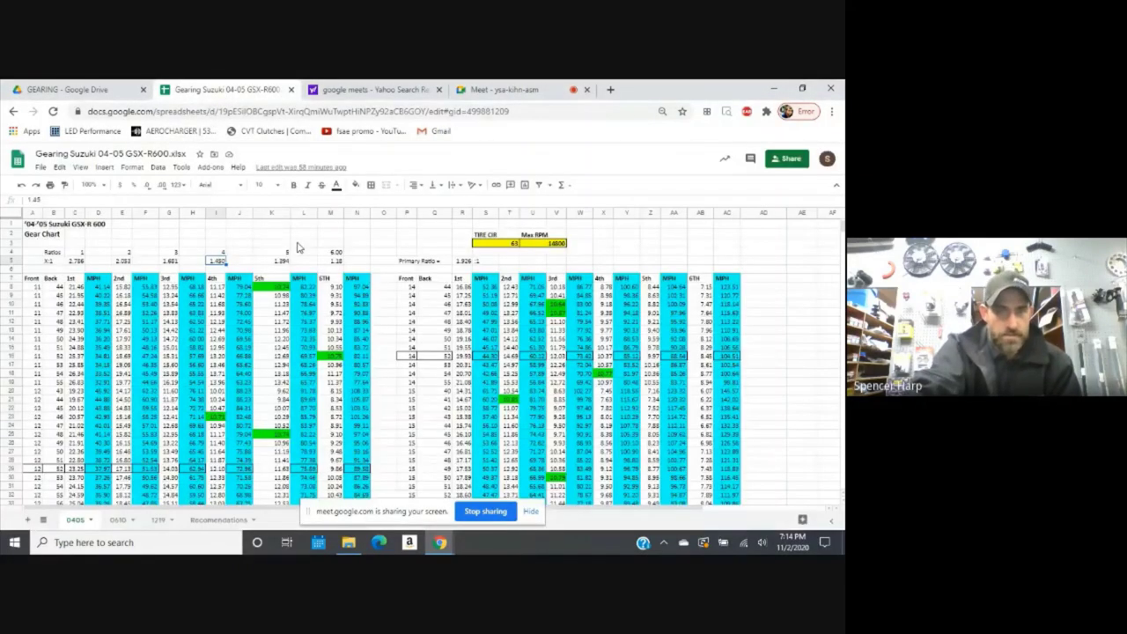
left_click(530, 512)
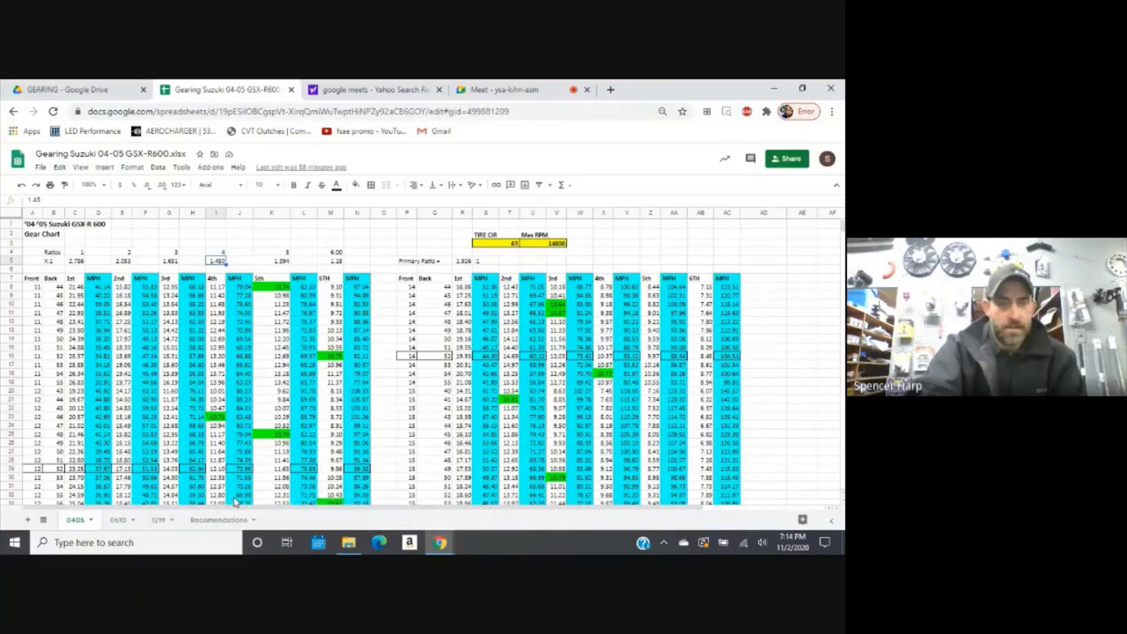
left_click(439, 90)
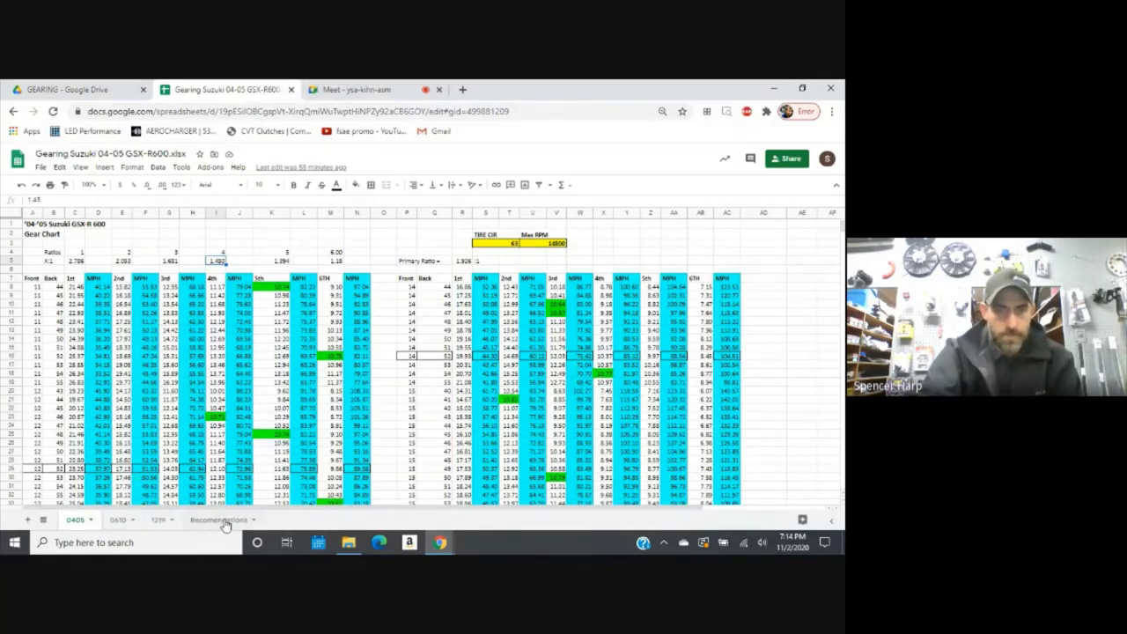
Look over the gear charts on the 0610 and 1219 sheets, ending on the 0610 sheet.
left_click(114, 521)
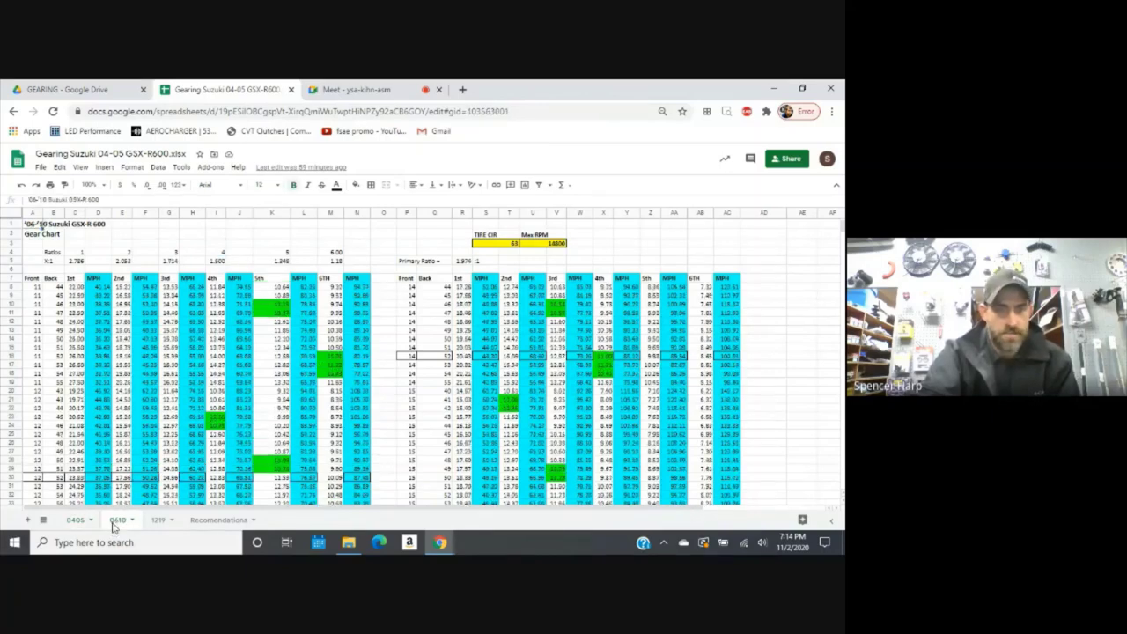
left_click(158, 521)
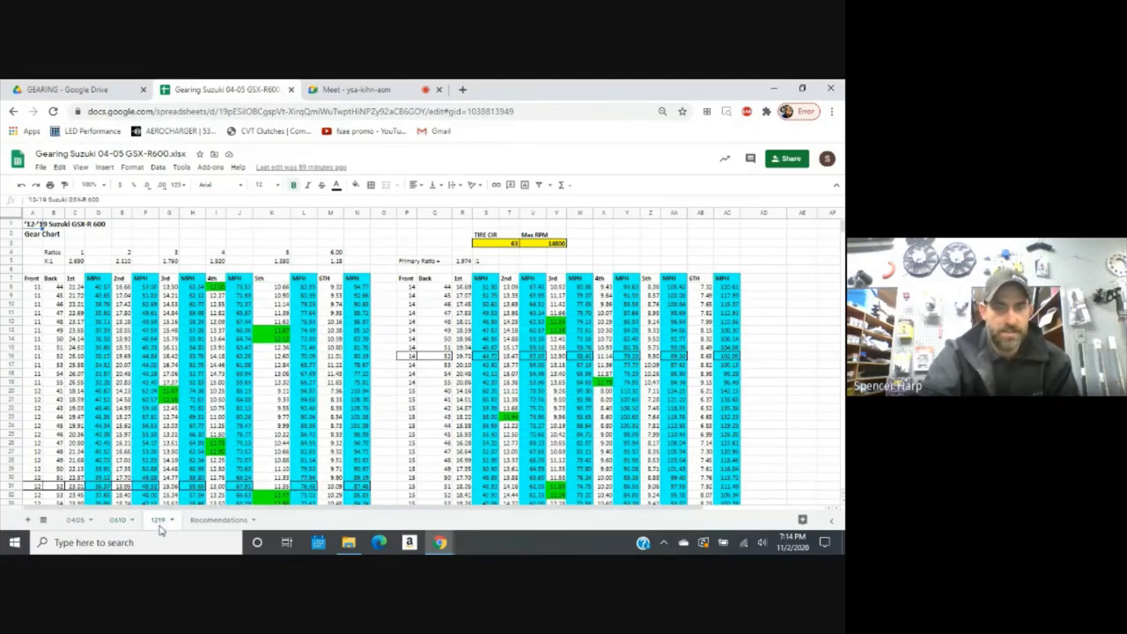
left_click(115, 520)
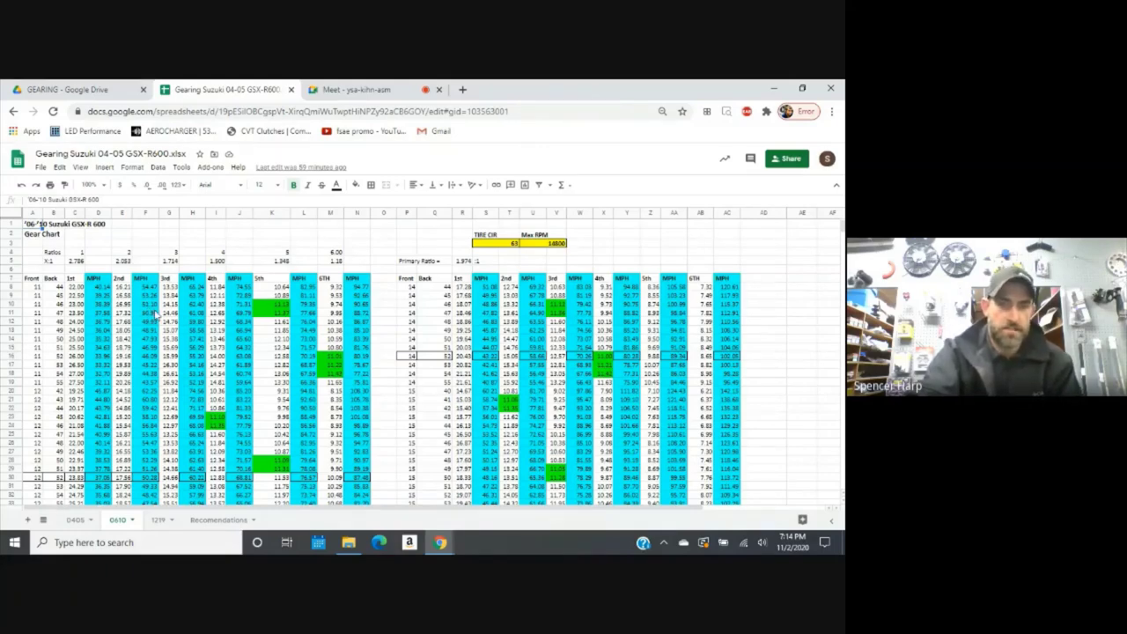
Upload the local Gearing Suzuki 04-14 GSX-R600 workbook to the GEARING folder in Google Drive and open it in Google Sheets.
left_click(348, 542)
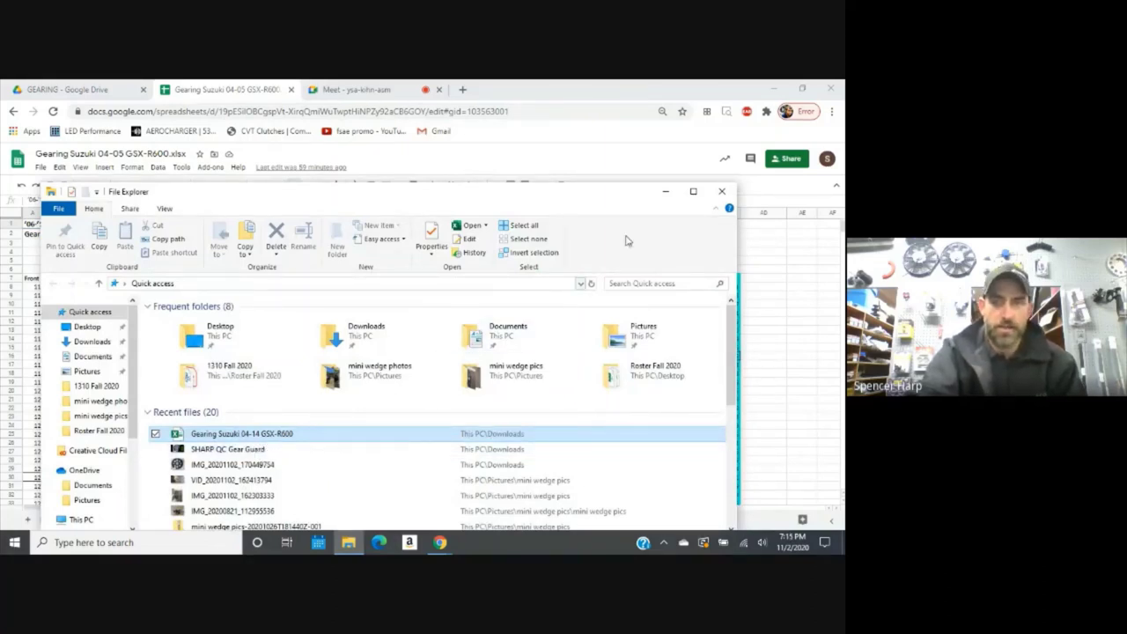
left_click(667, 192)
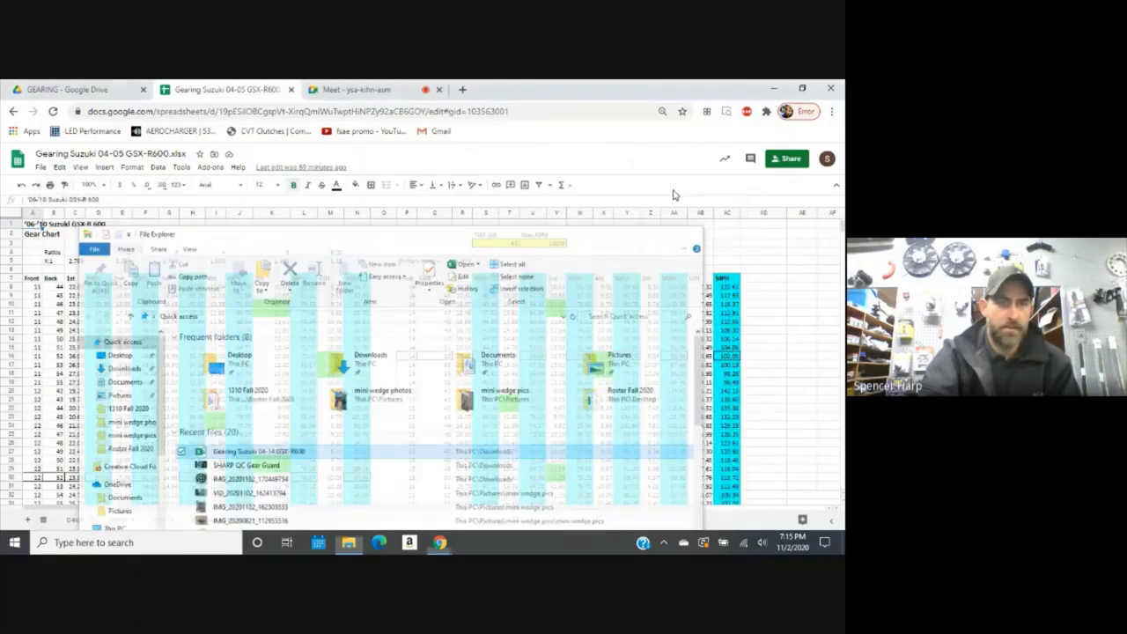
left_click(104, 91)
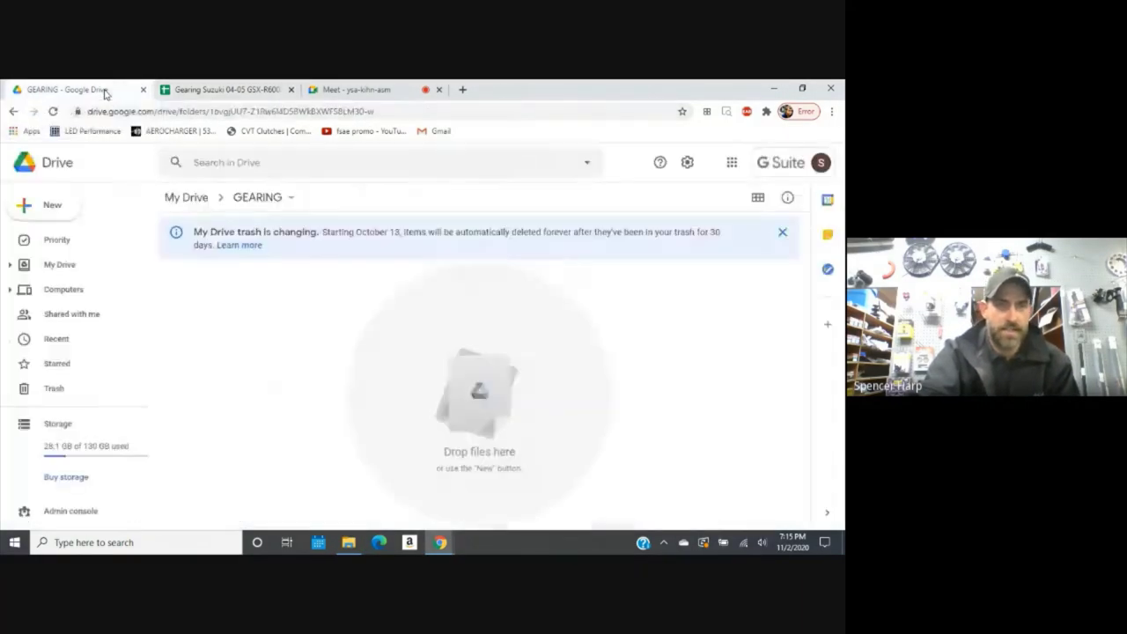
left_click(349, 544)
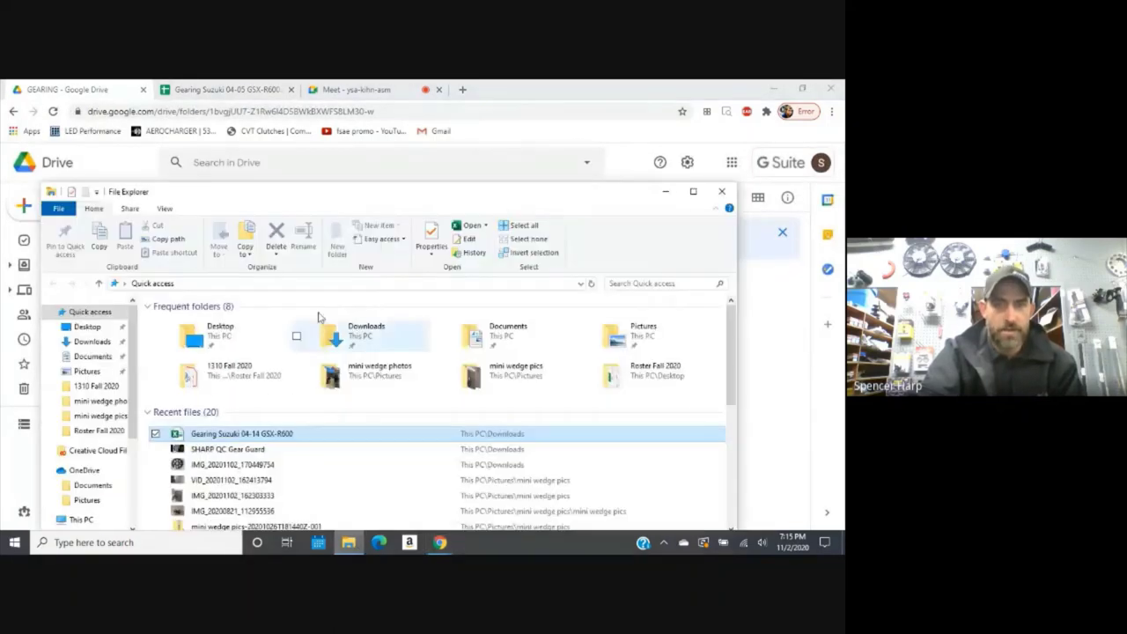
left_click_drag(326, 197, 586, 192)
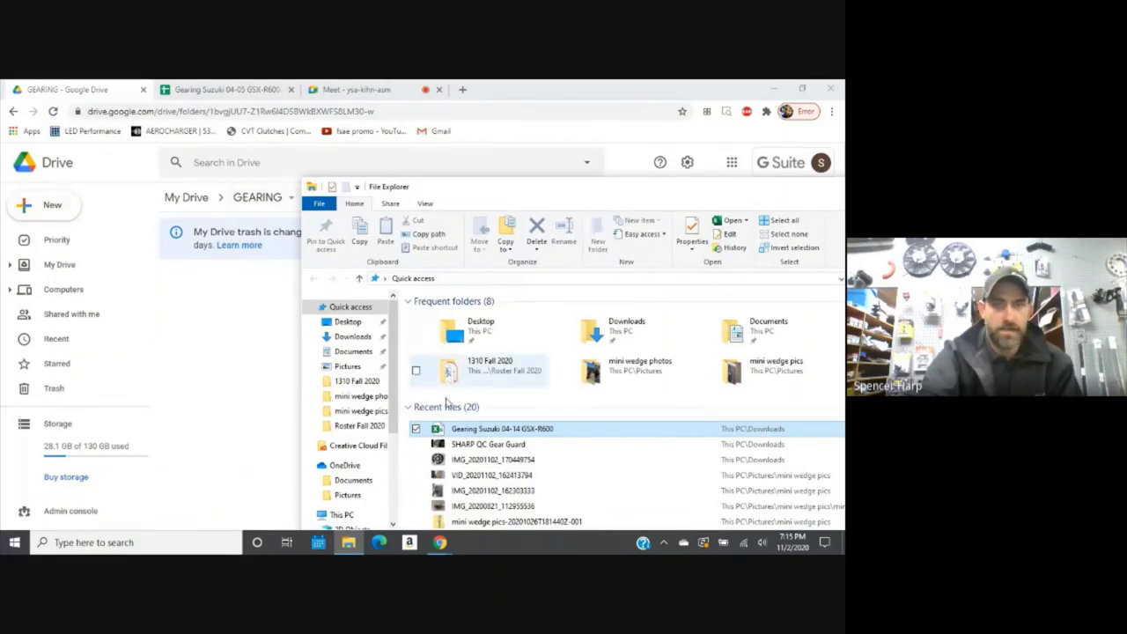
left_click_drag(471, 435, 264, 355)
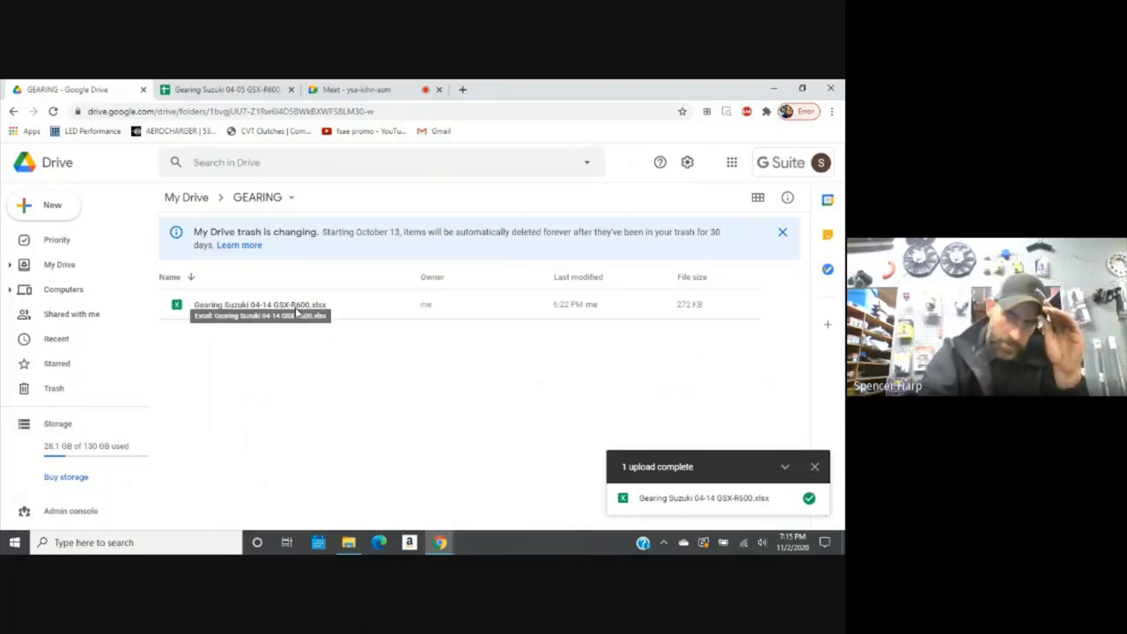
double_click(297, 307)
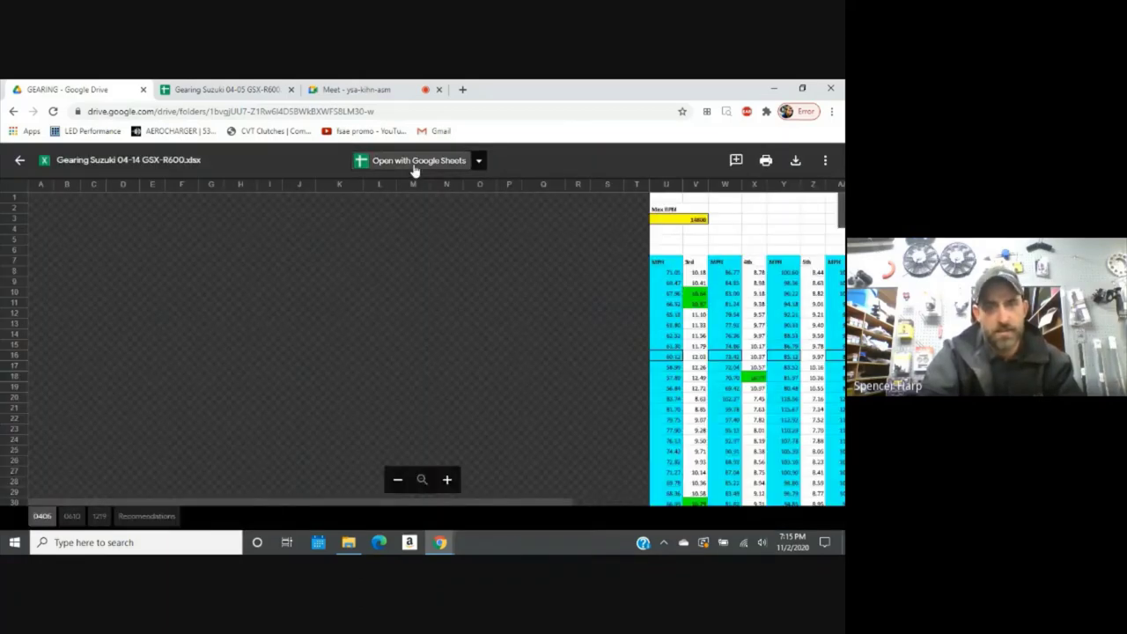
left_click(415, 167)
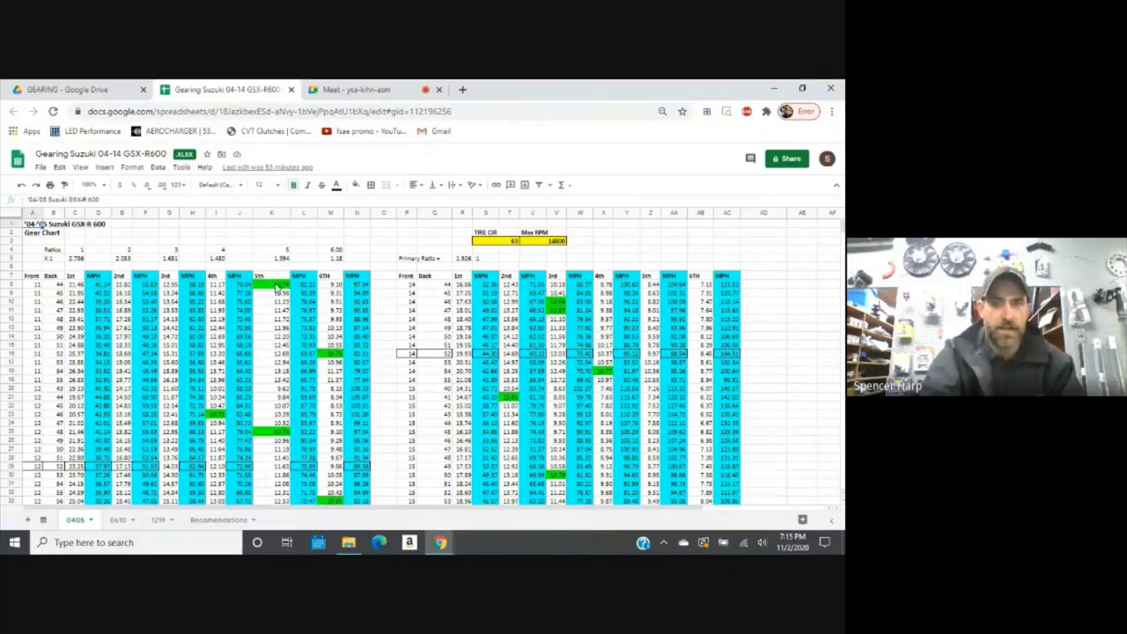
Inspect the green-highlighted ratio cells in the 0405 gear chart and display the conditional formatting rules behind them.
left_click(276, 291)
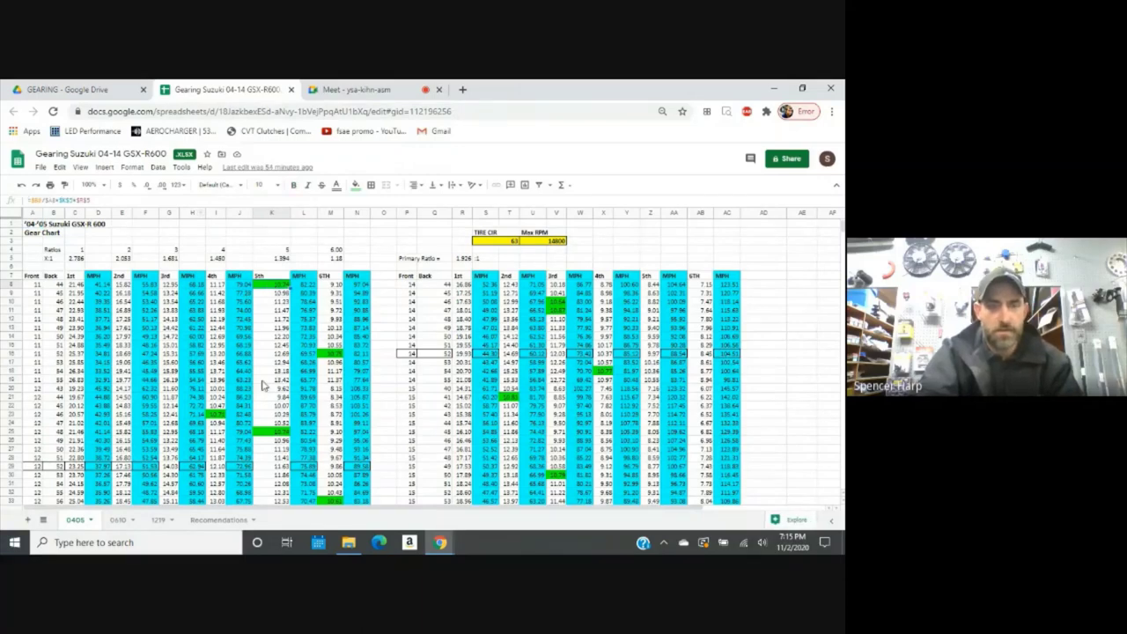
left_click(217, 417)
left_click(286, 445)
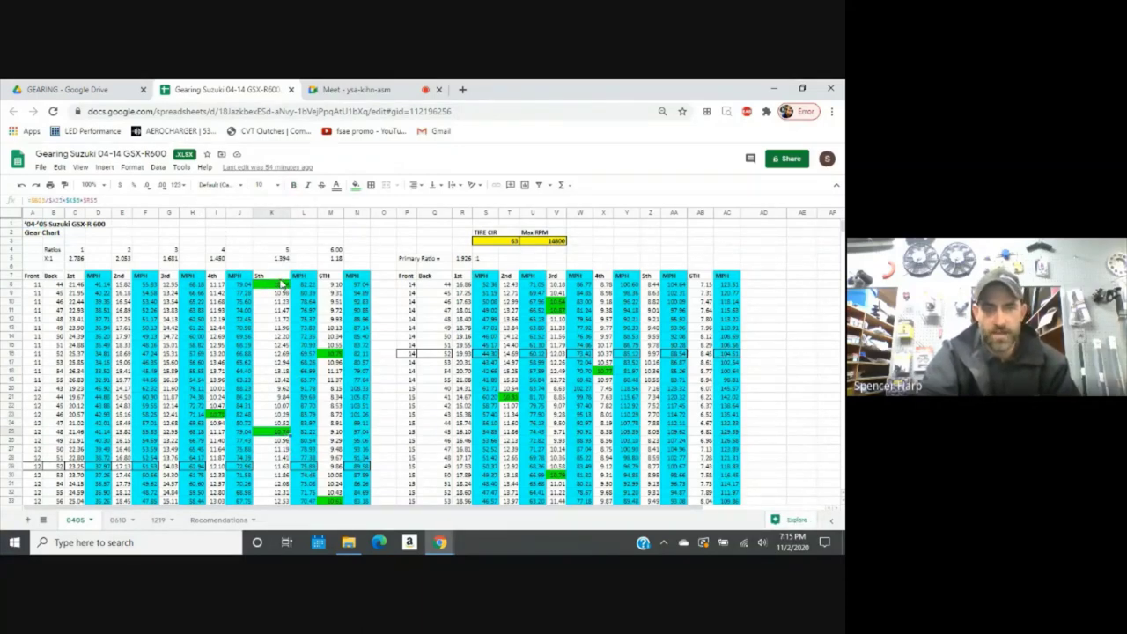
left_click(330, 357)
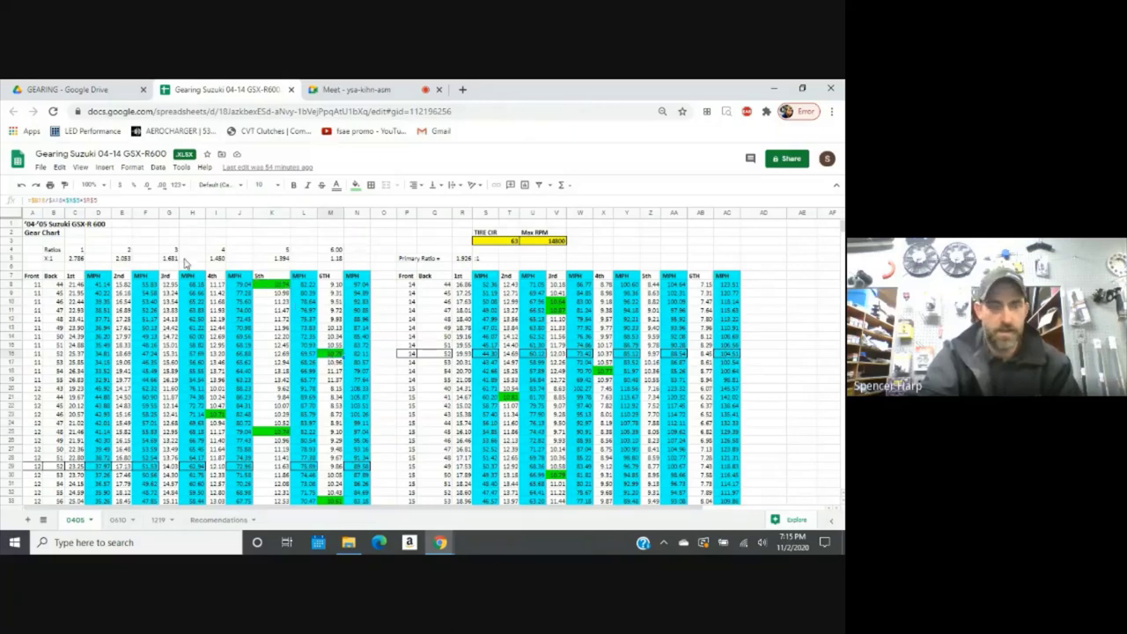
left_click(265, 286)
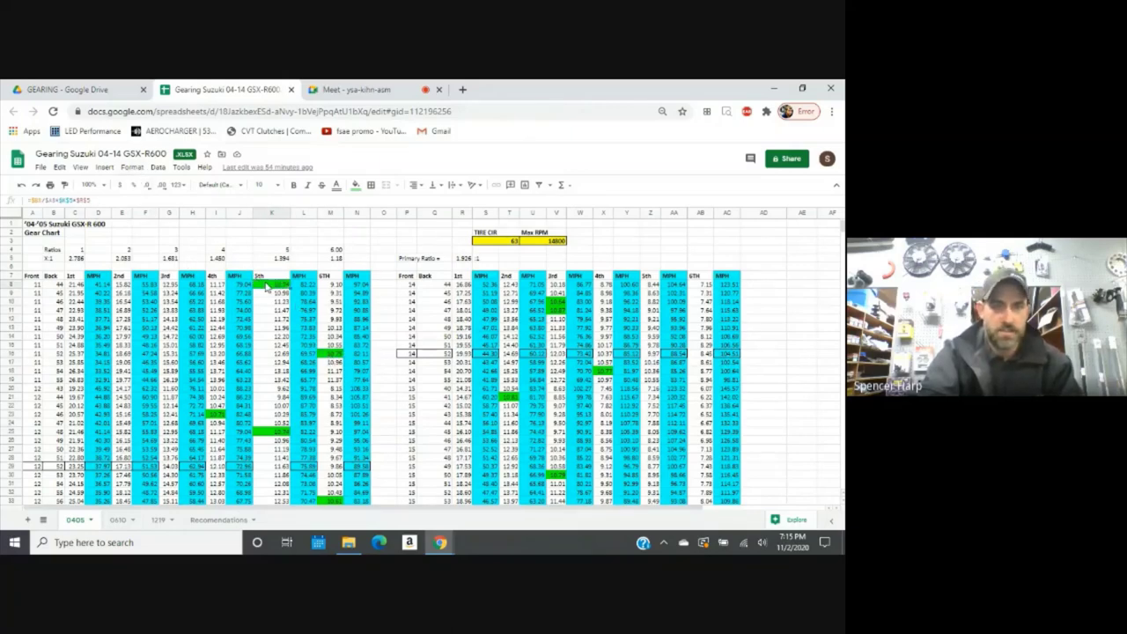
left_click(133, 169)
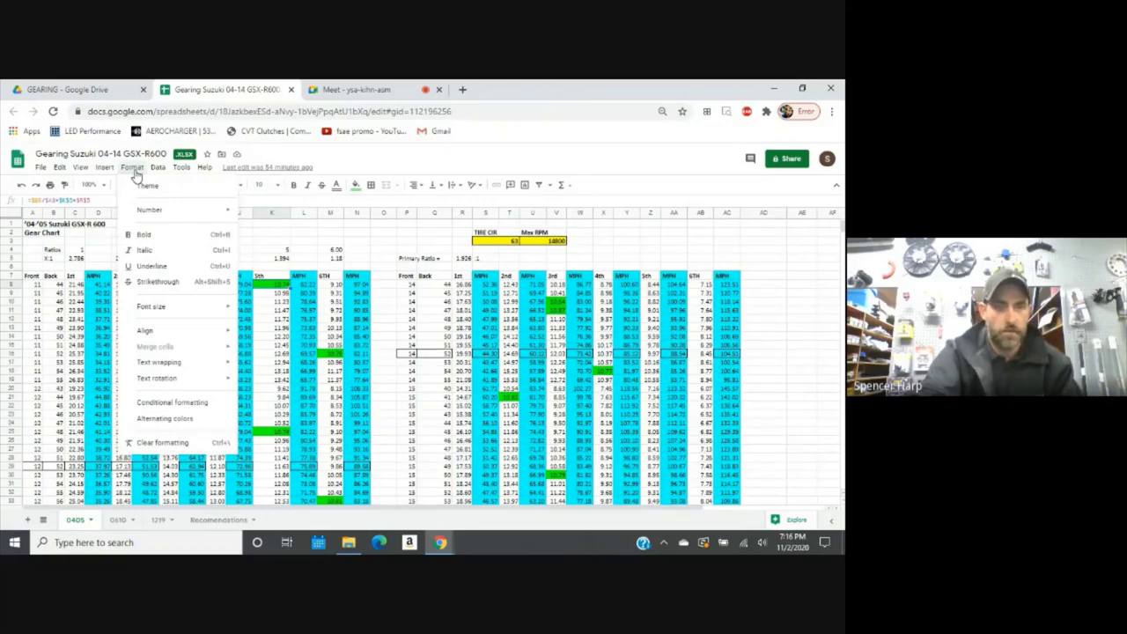
left_click(182, 404)
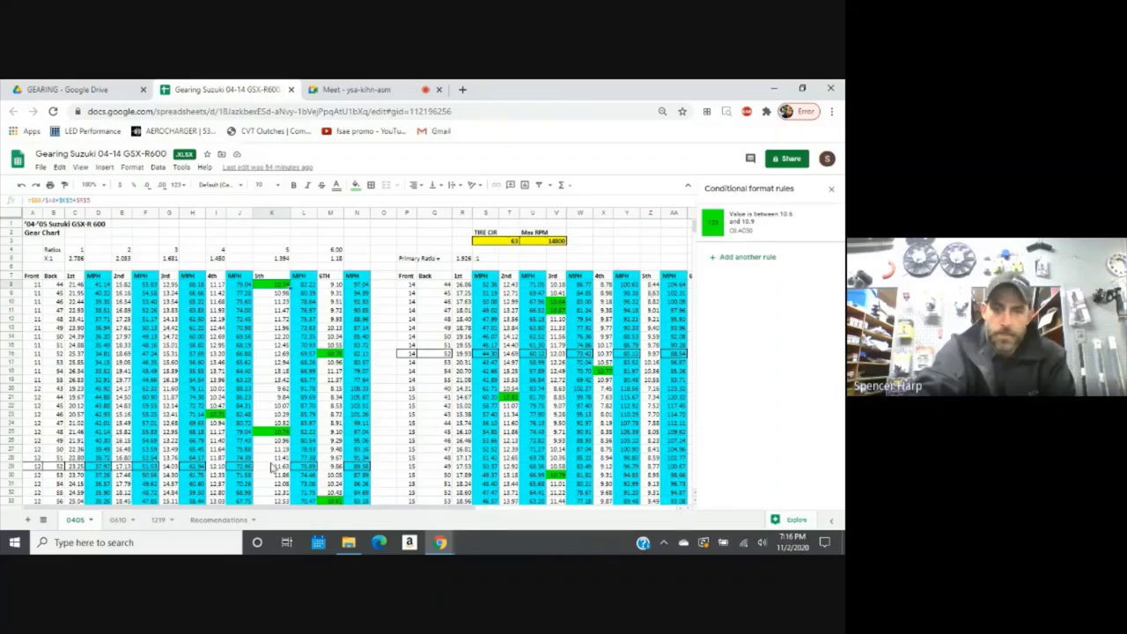
Review the final drive ratios by track length on the Recomendations sheet, then return to the 0405 gear chart.
left_click(226, 522)
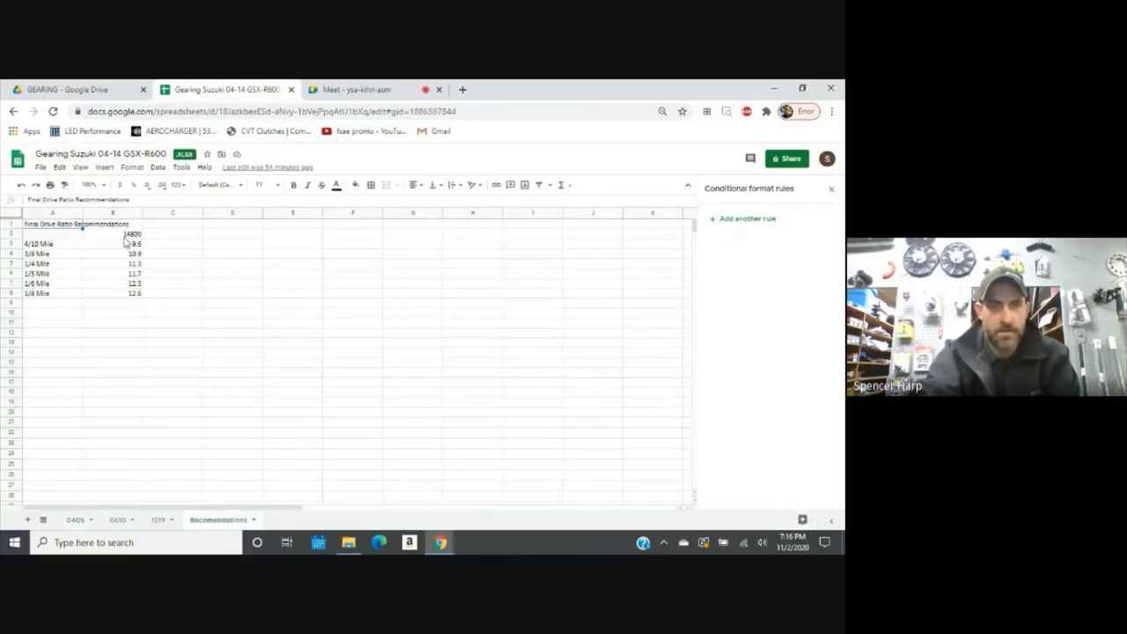
left_click(175, 257)
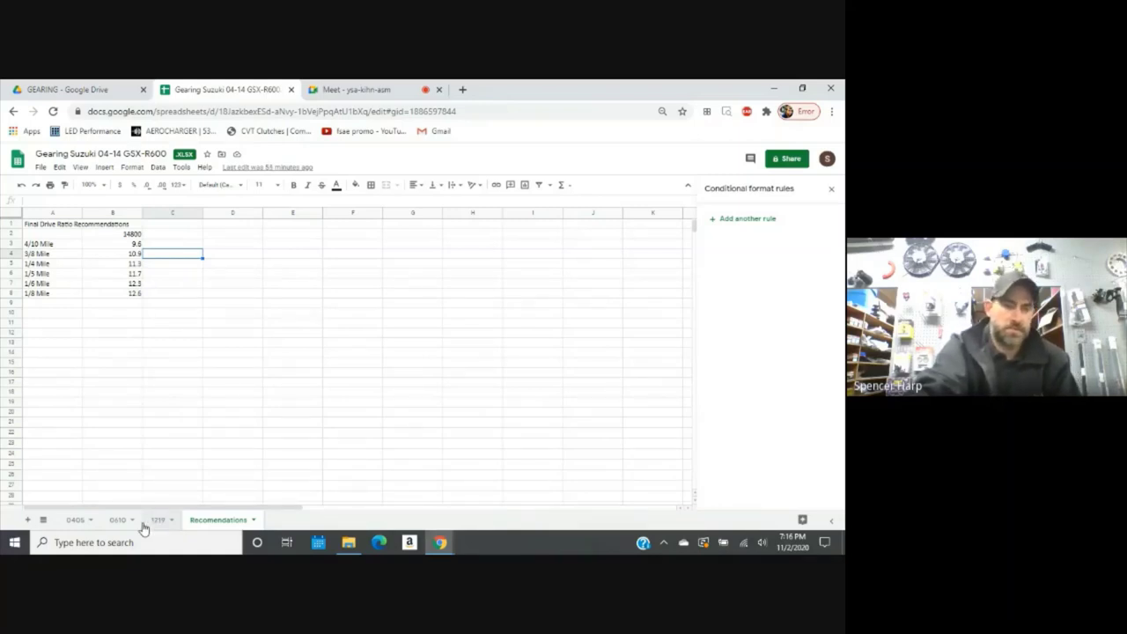
left_click(76, 524)
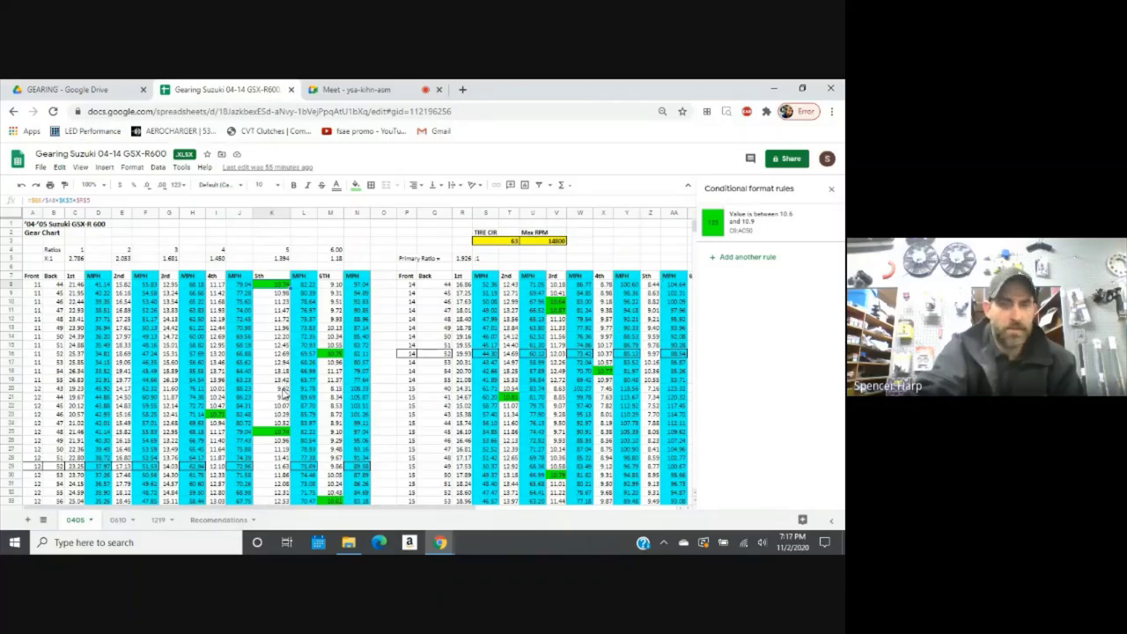
scroll(284, 395, "down", 1)
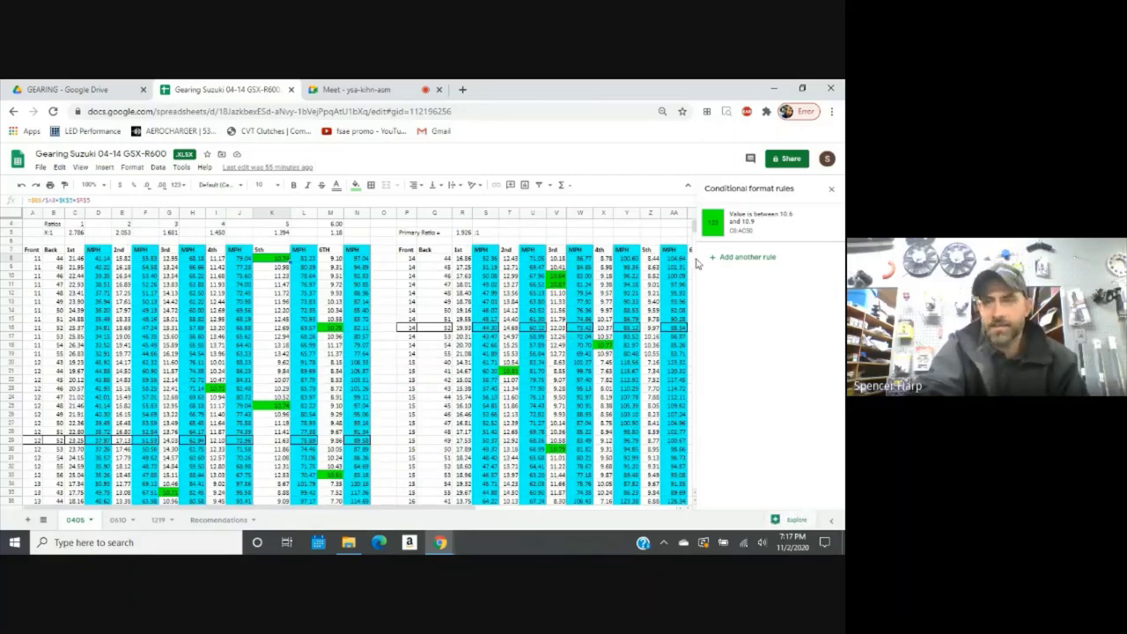
left_click(746, 230)
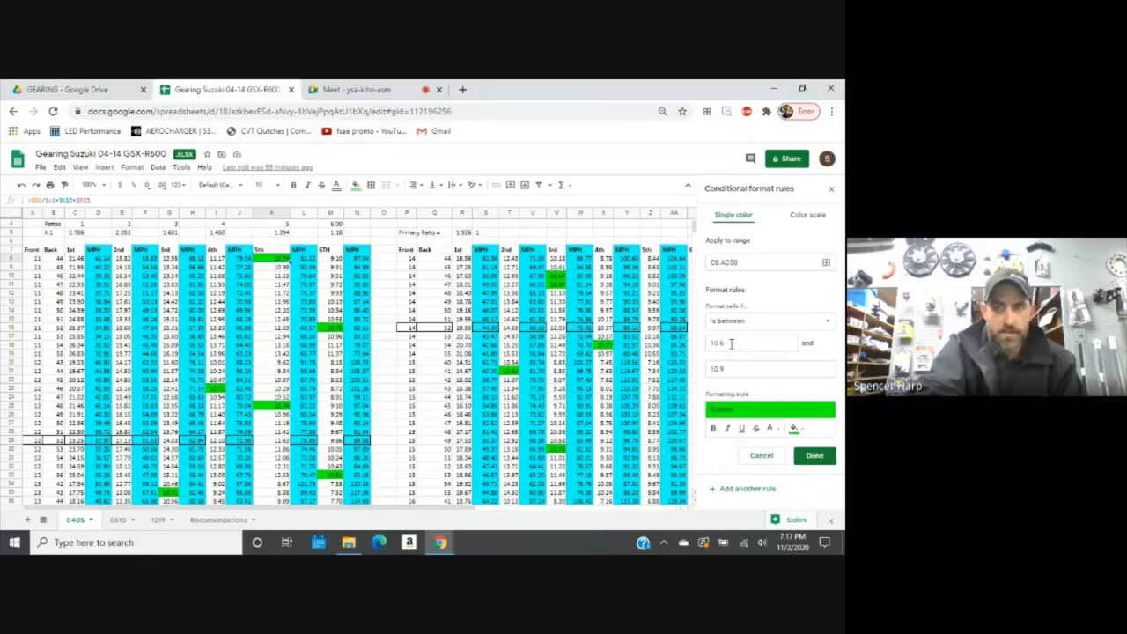
left_click(314, 388)
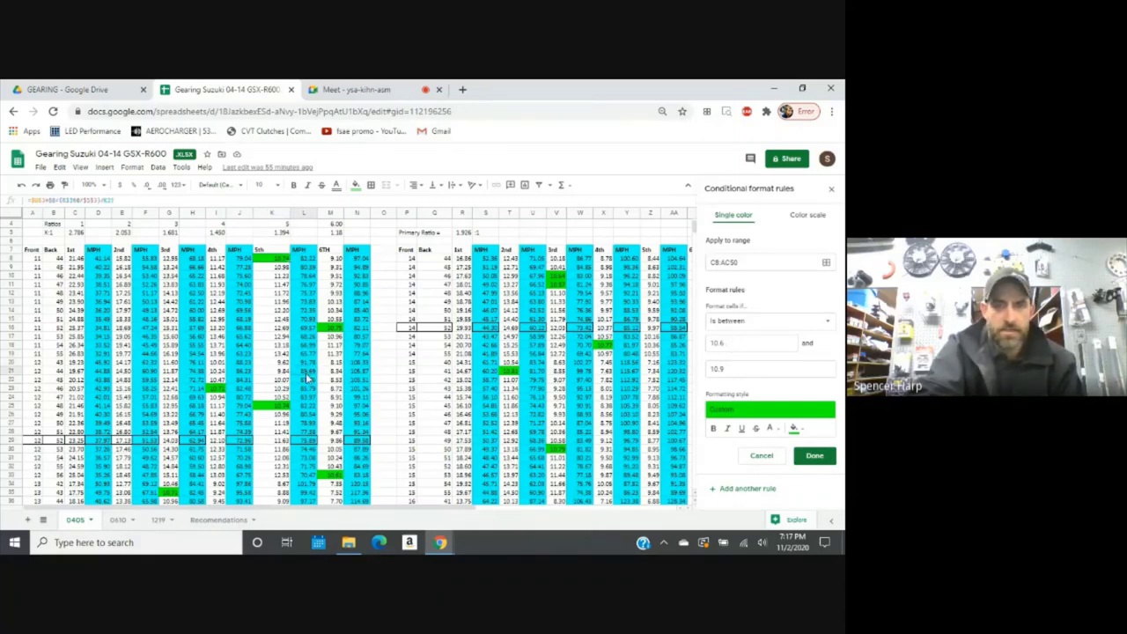
left_click(759, 456)
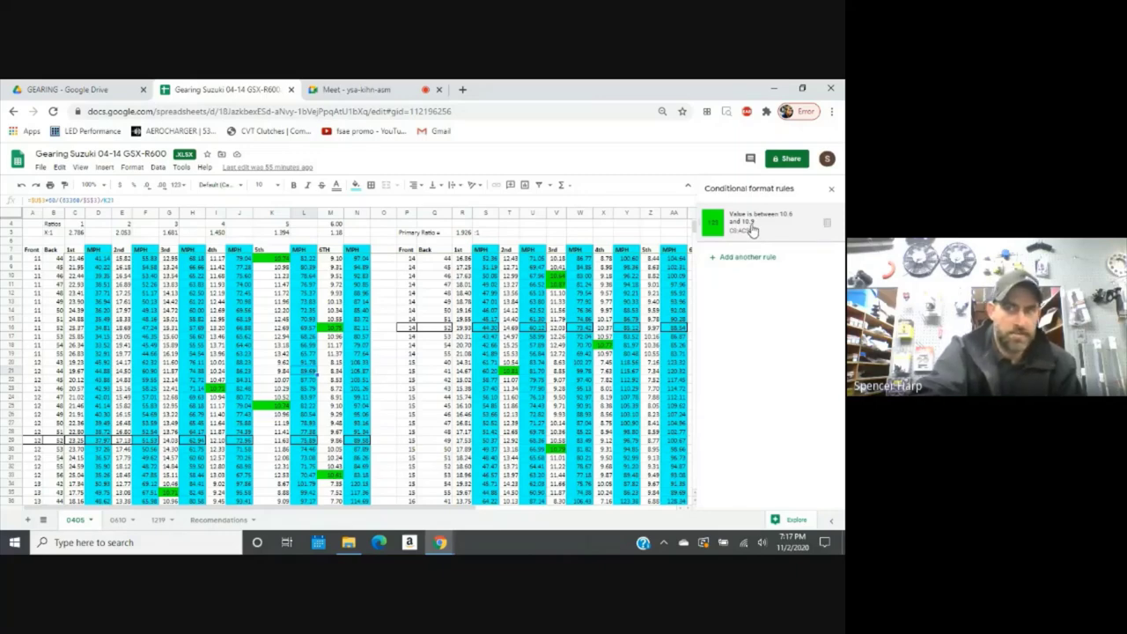
left_click(830, 188)
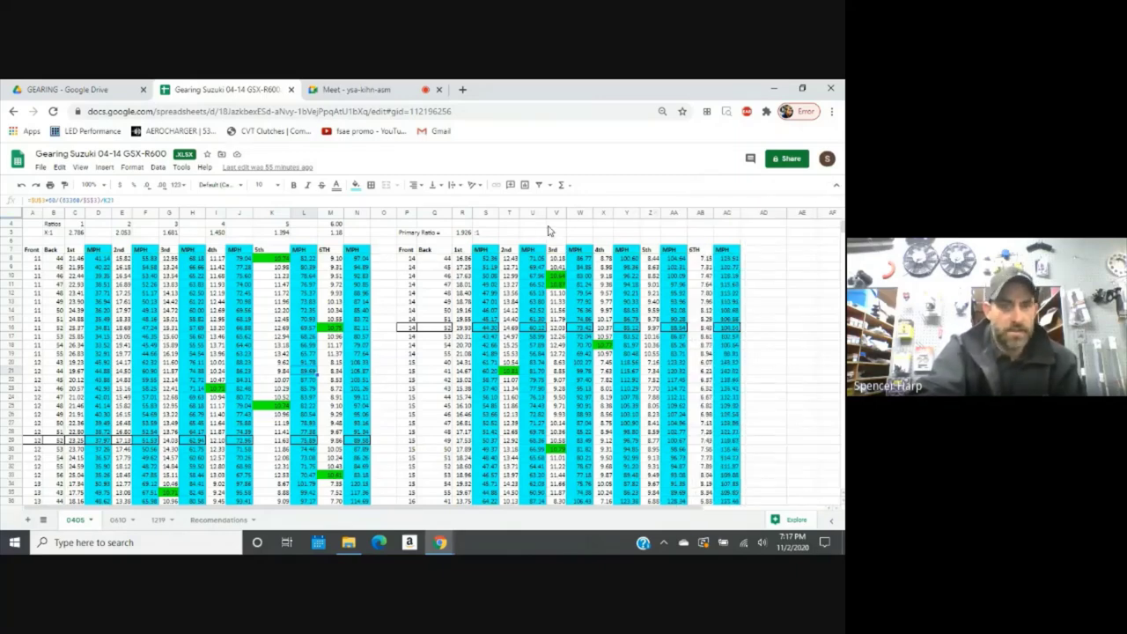
Set the upper limit of the green conditional formatting rule for C8:AC50 to 10.76 and check the highlighted ratios down the chart.
left_click(134, 167)
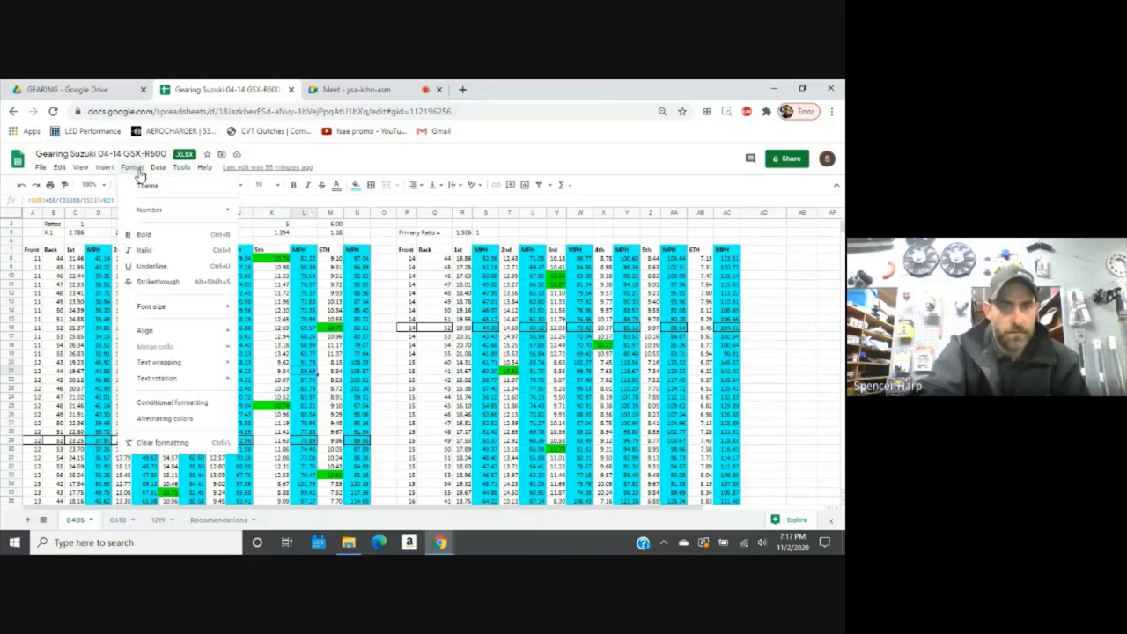
left_click(185, 406)
left_click(752, 222)
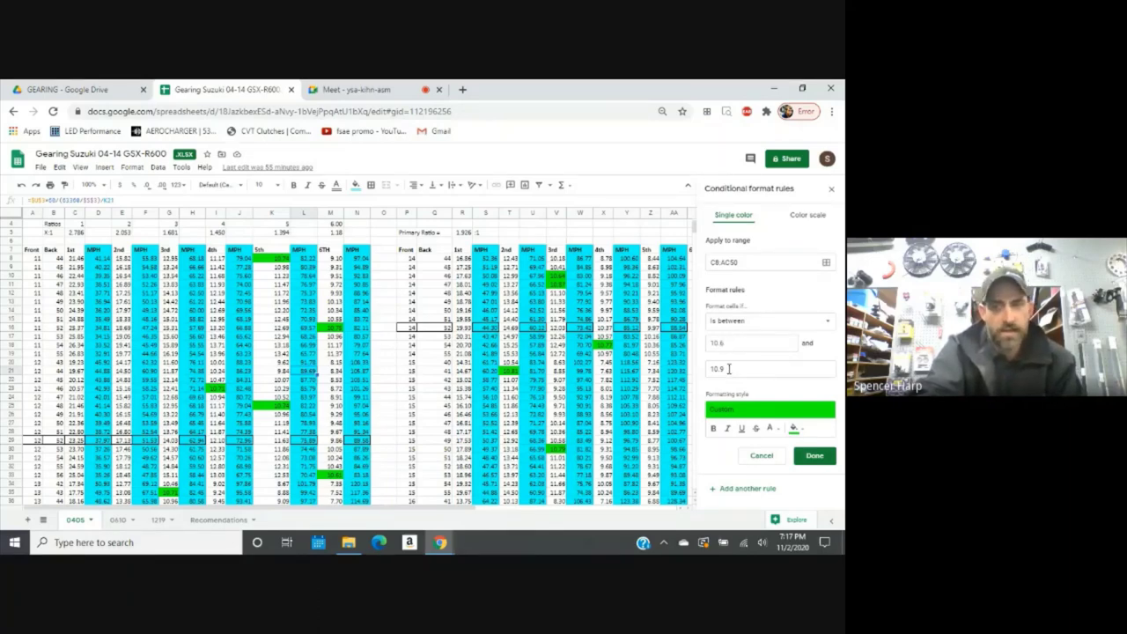
left_click(726, 346)
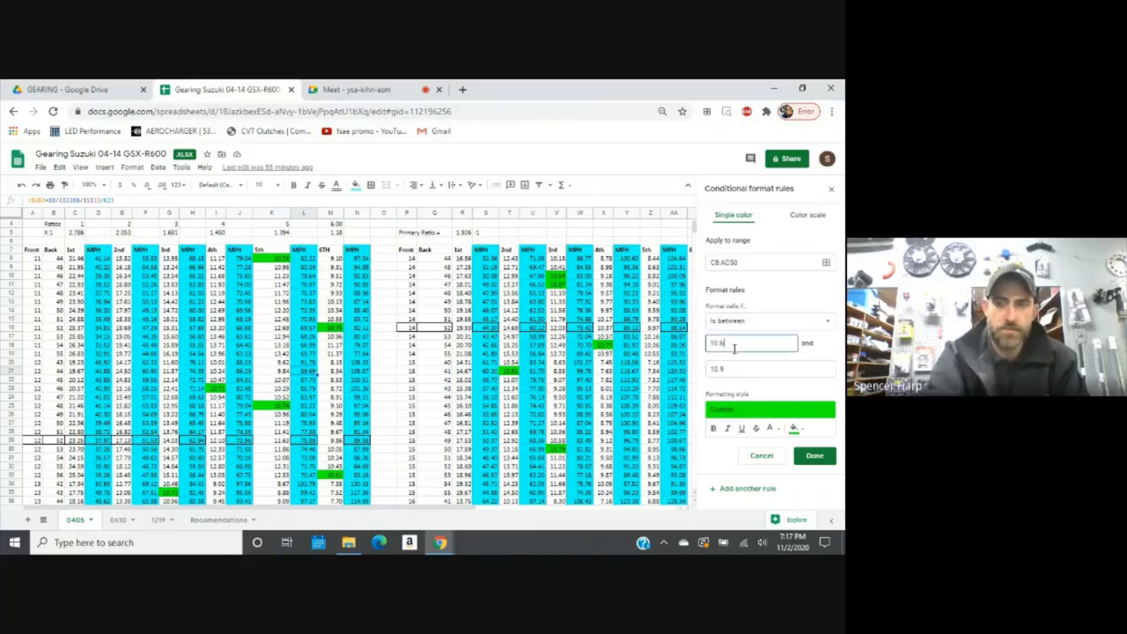
left_click(722, 368)
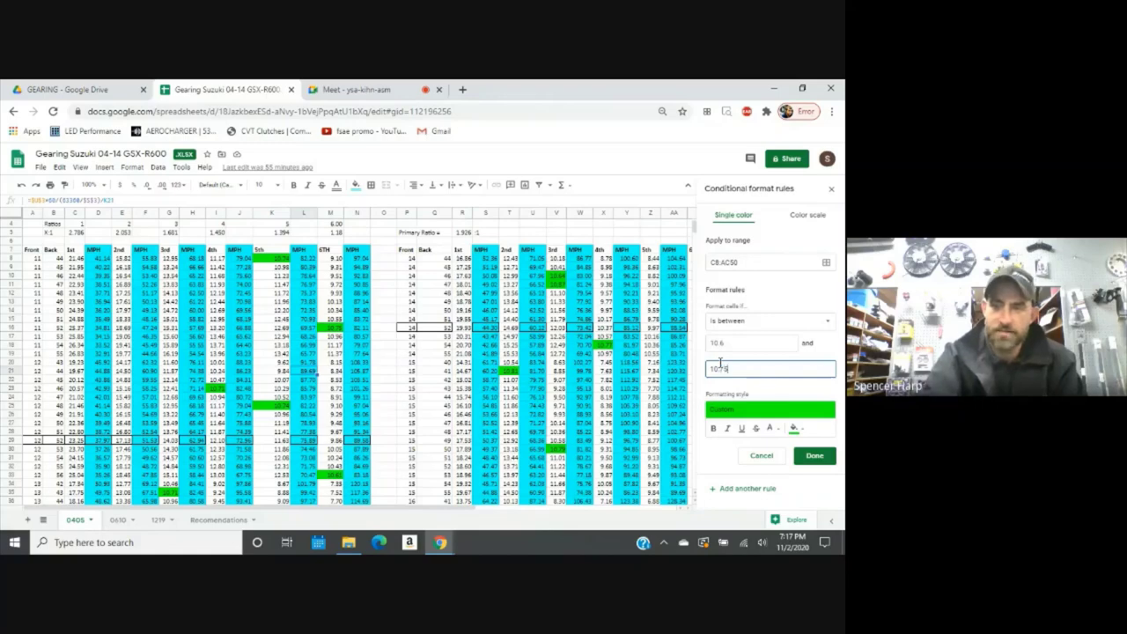
key("BackSpace")
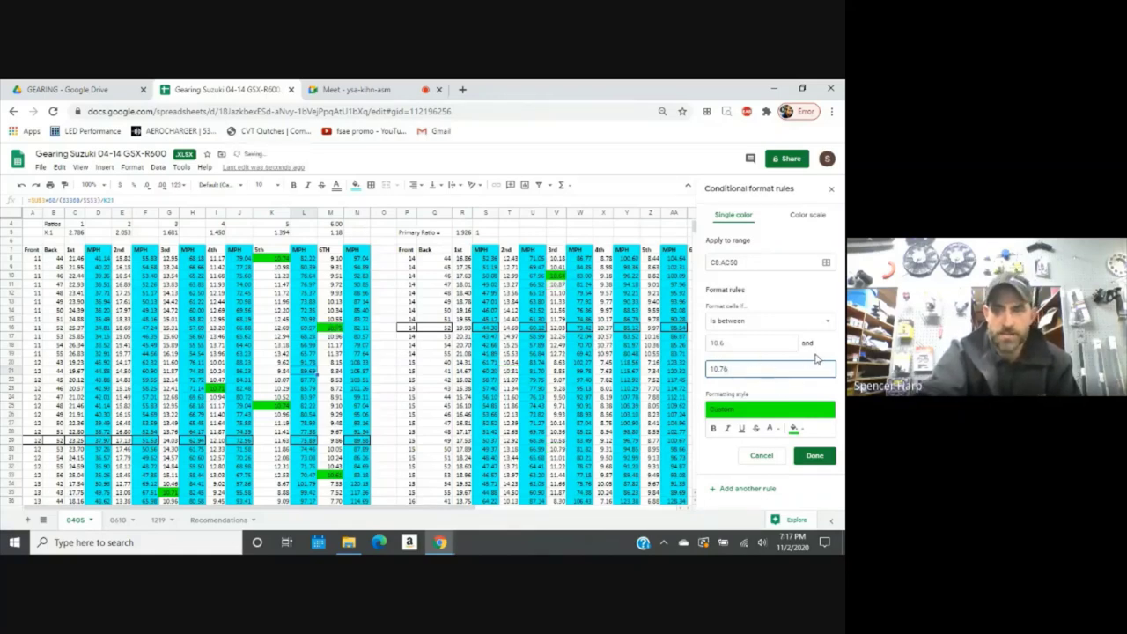
left_click(815, 458)
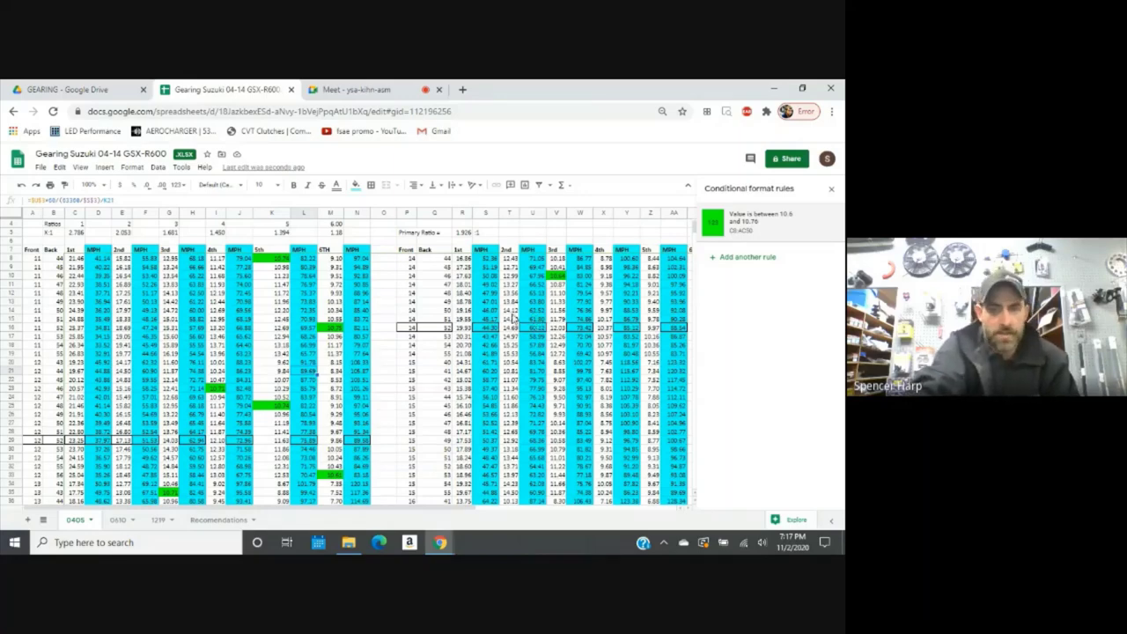
scroll(514, 317, "down", 1)
scroll(492, 325, "down", 2)
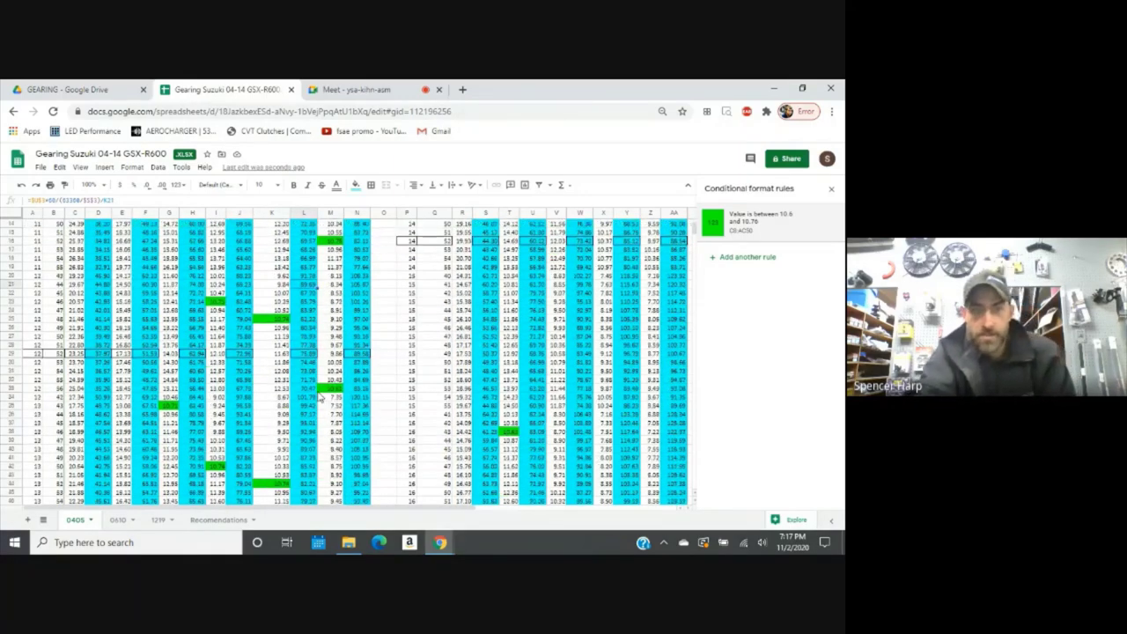
Review the highlighted ratios in the 0405 chart and set the lower limit of the green C8:AC50 rule to 10.8.
scroll(320, 398, "up", 3)
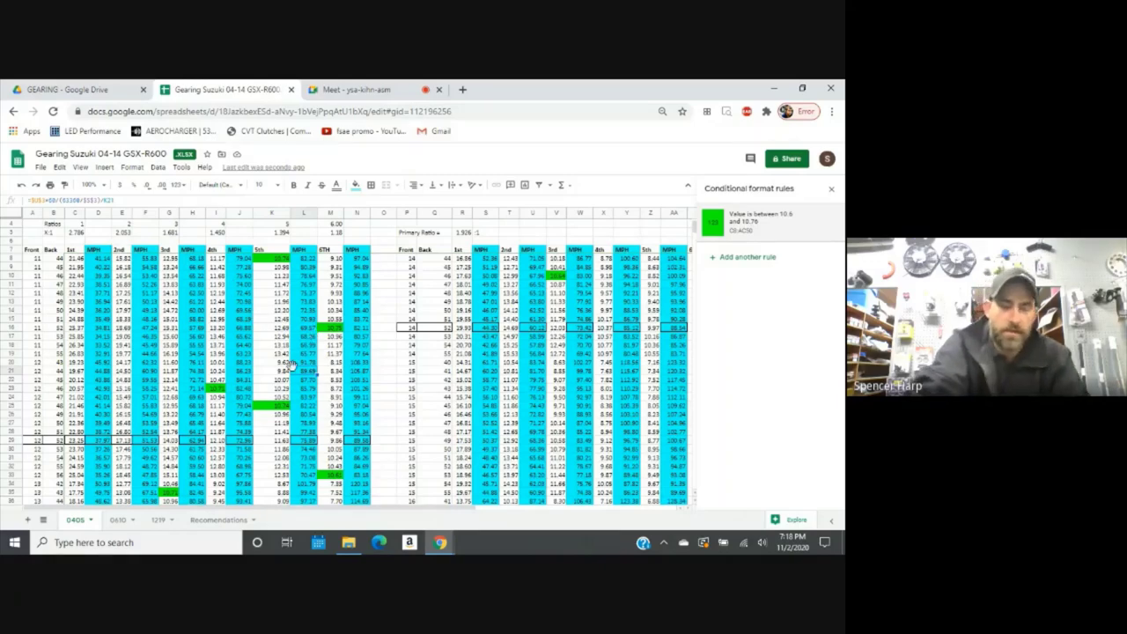
scroll(292, 366, "down", 1)
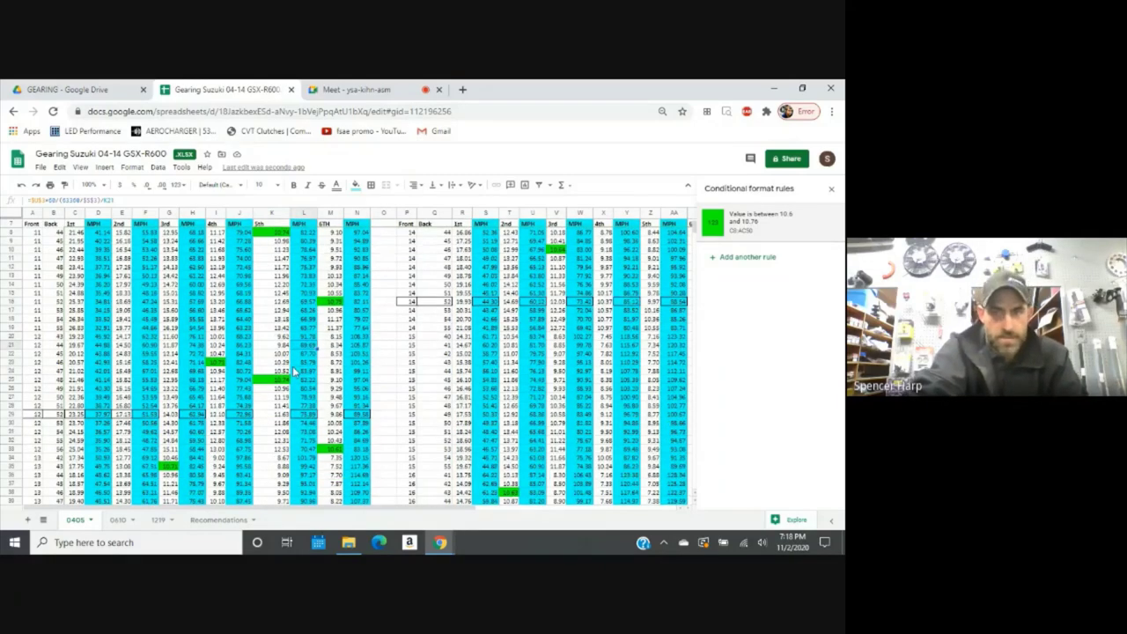
scroll(531, 249, "up", 2)
scroll(531, 250, "down", 4)
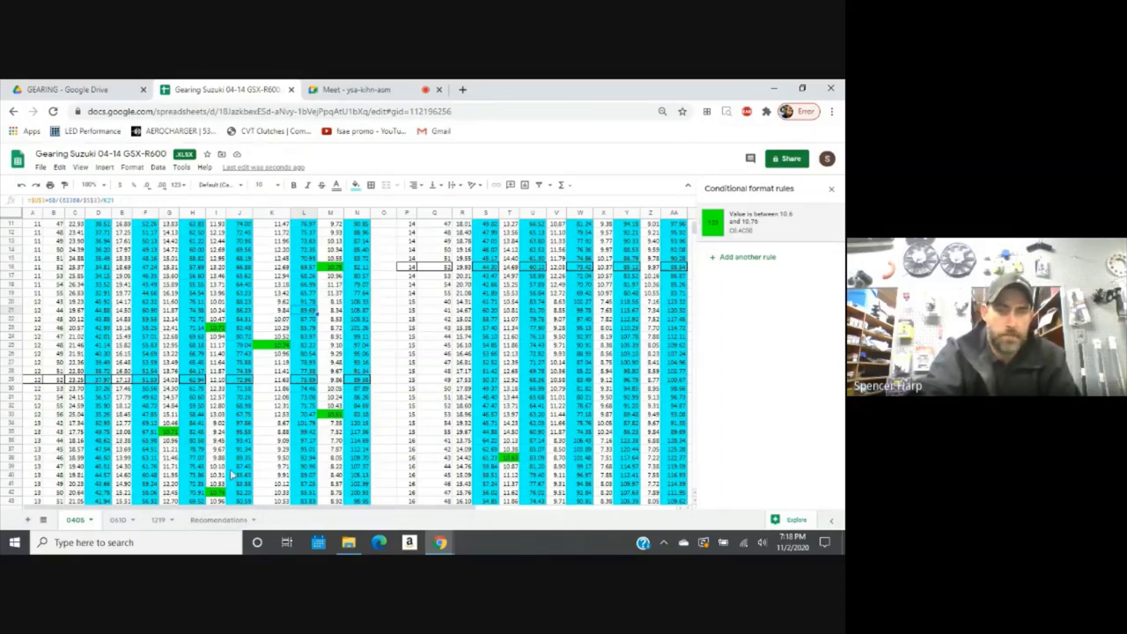
left_click(773, 222)
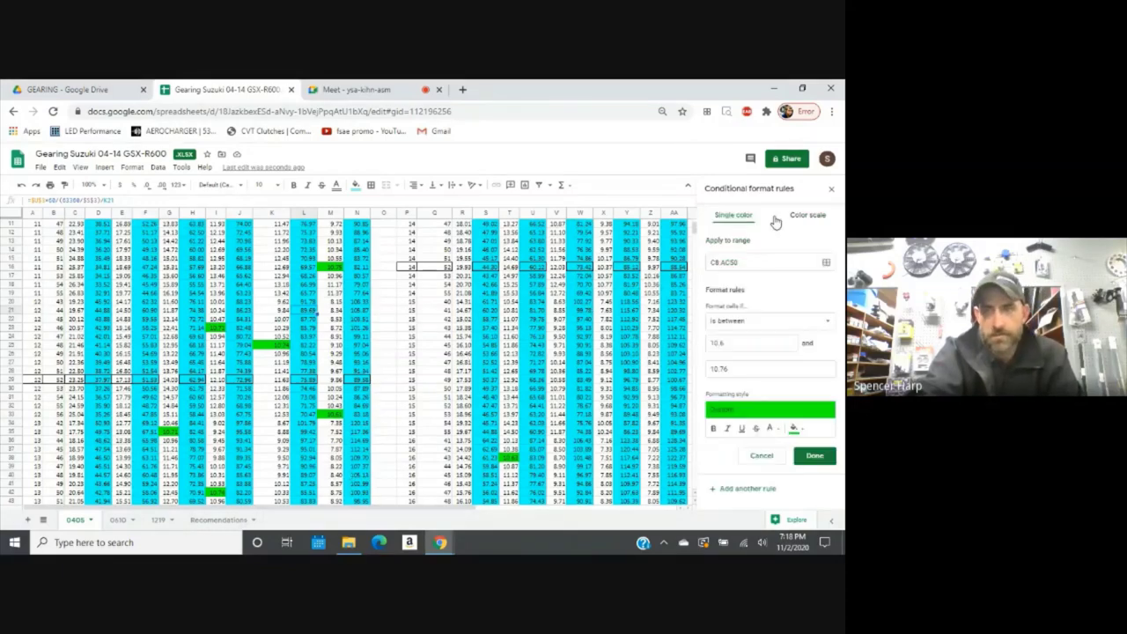
left_click(724, 344)
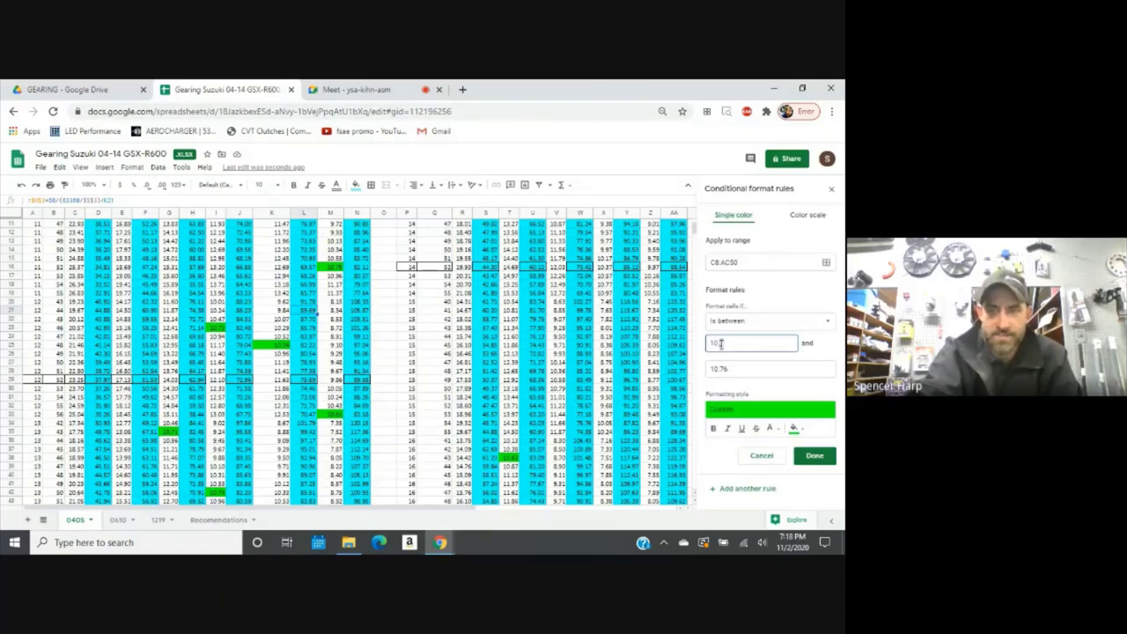
key("BackSpace")
type("8")
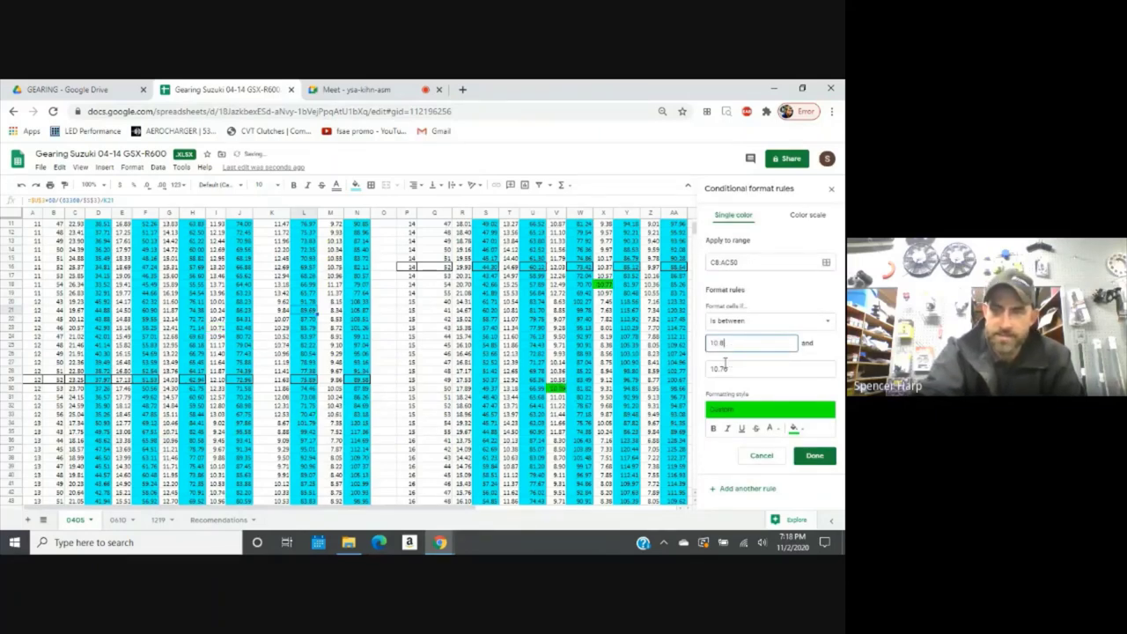
Set the upper limit of the green conditional formatting rule for C8:AC50 to 11.0.
left_click_drag(719, 368, 728, 360)
type("8")
key("BackSpace")
type("95")
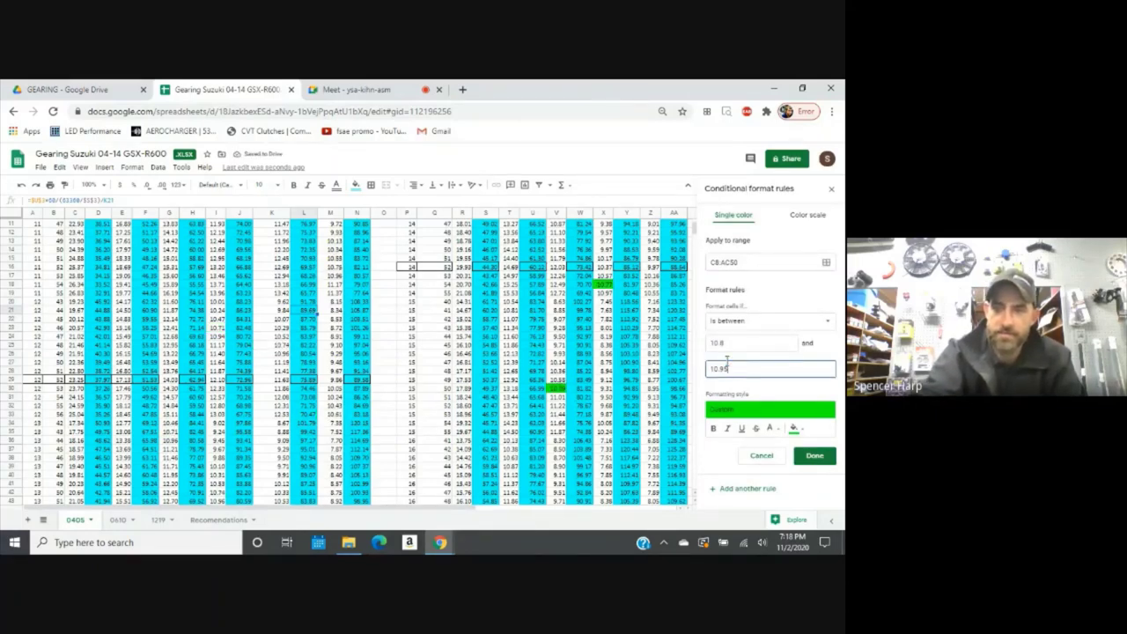
key("BackSpace")
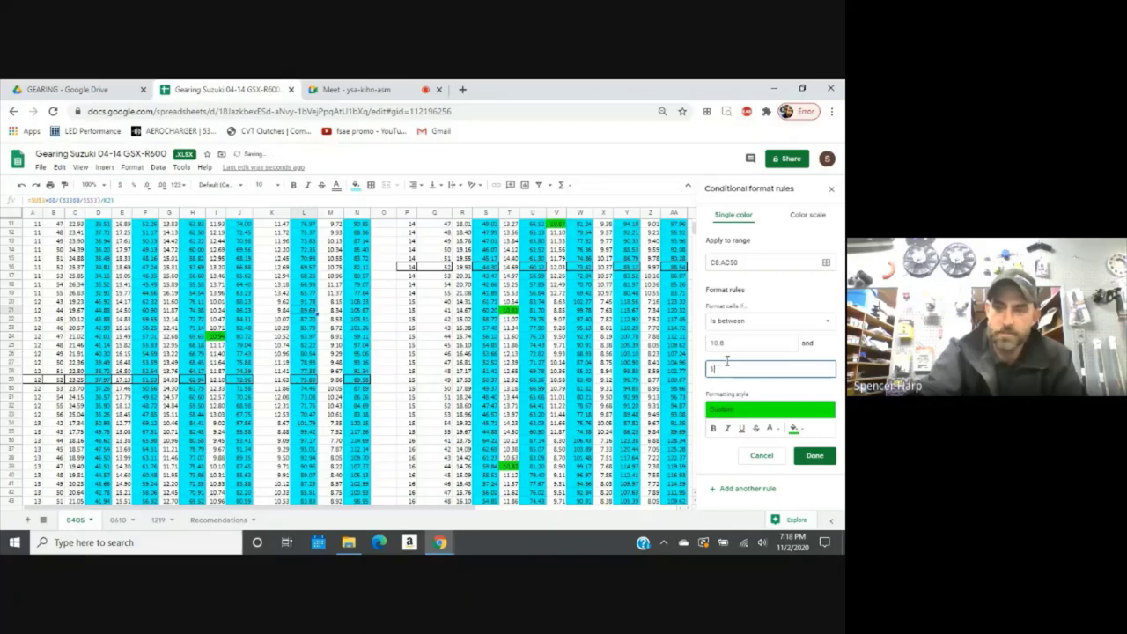
type("1.0")
left_click(740, 343)
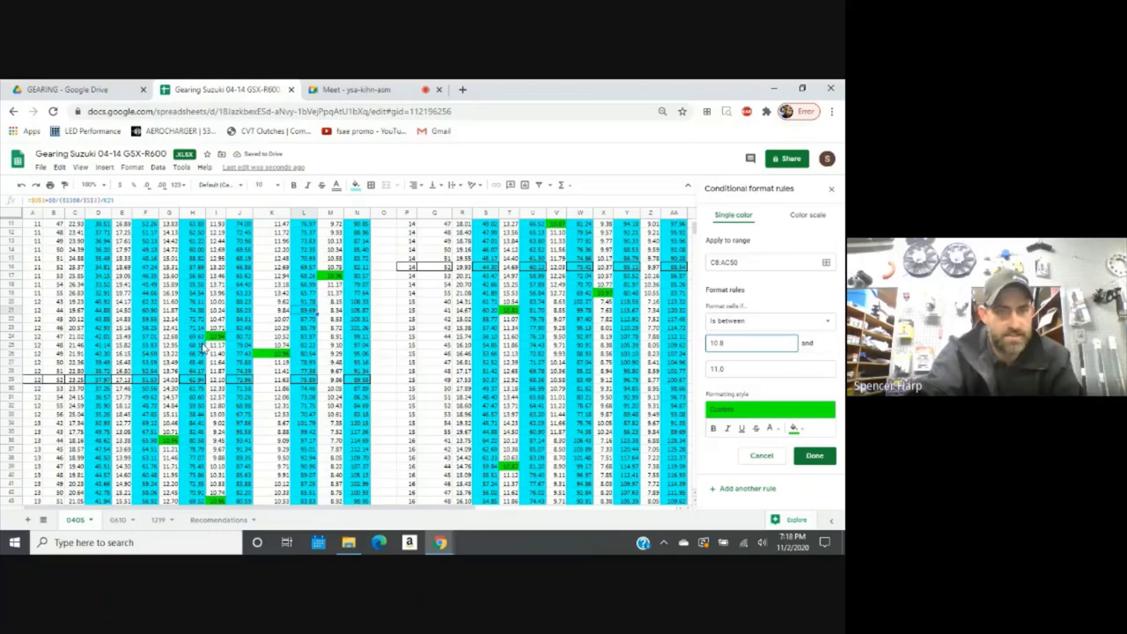
Examine the green-highlighted ratios and their front and back sprocket combinations throughout the 0405 gear chart.
scroll(209, 356, "up", 1)
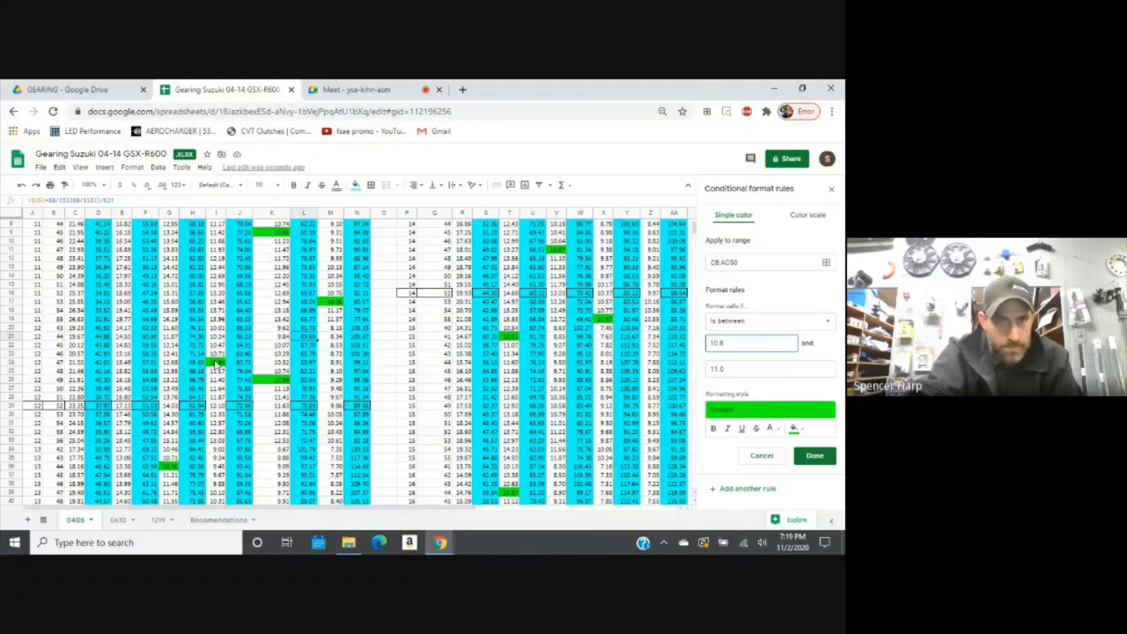
scroll(216, 363, "up", 3)
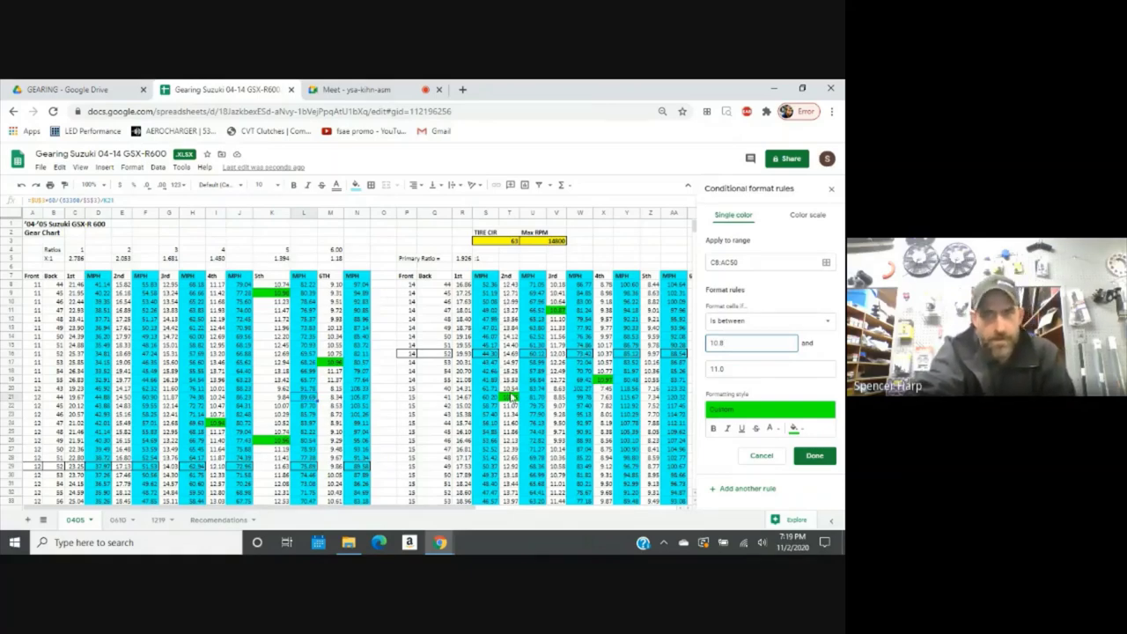
scroll(416, 373, "down", 2)
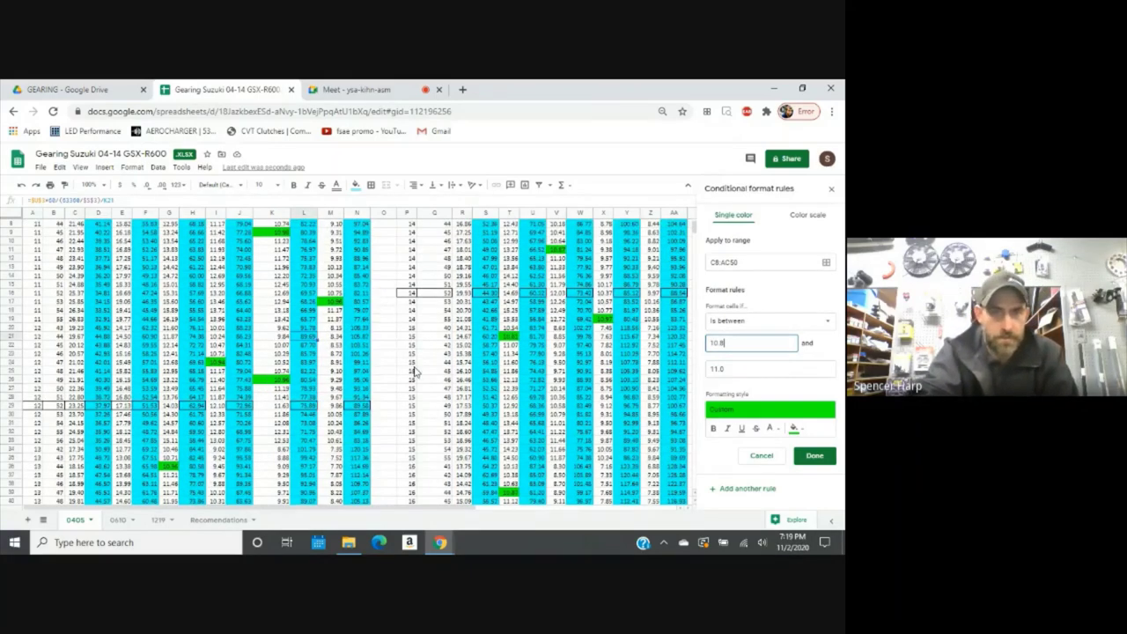
scroll(416, 373, "up", 2)
scroll(519, 394, "down", 5)
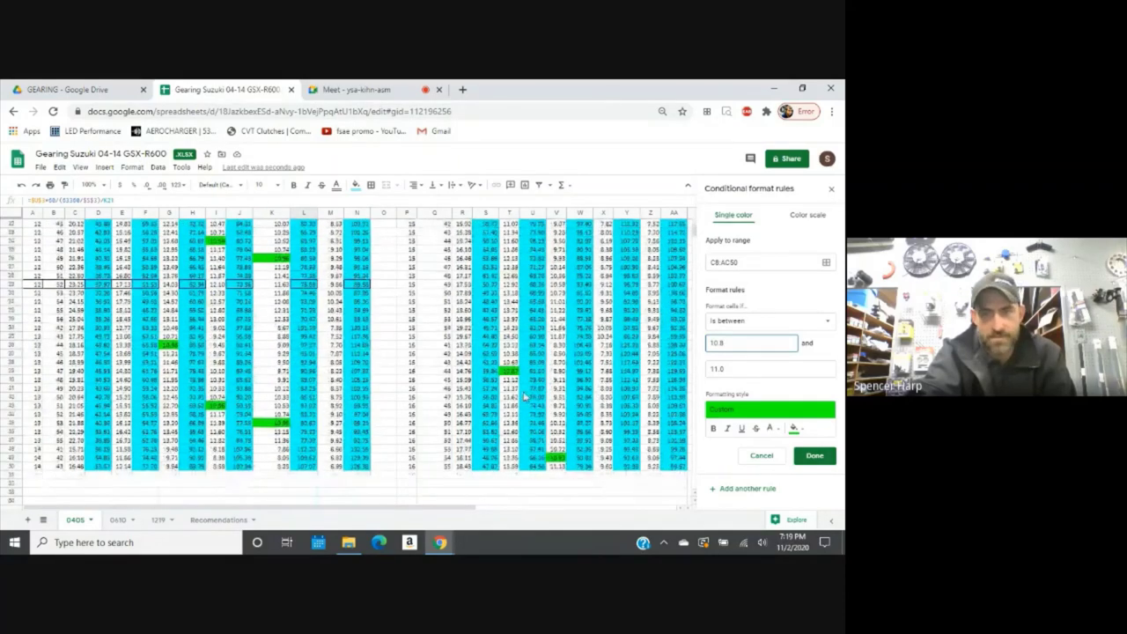
scroll(525, 396, "up", 4)
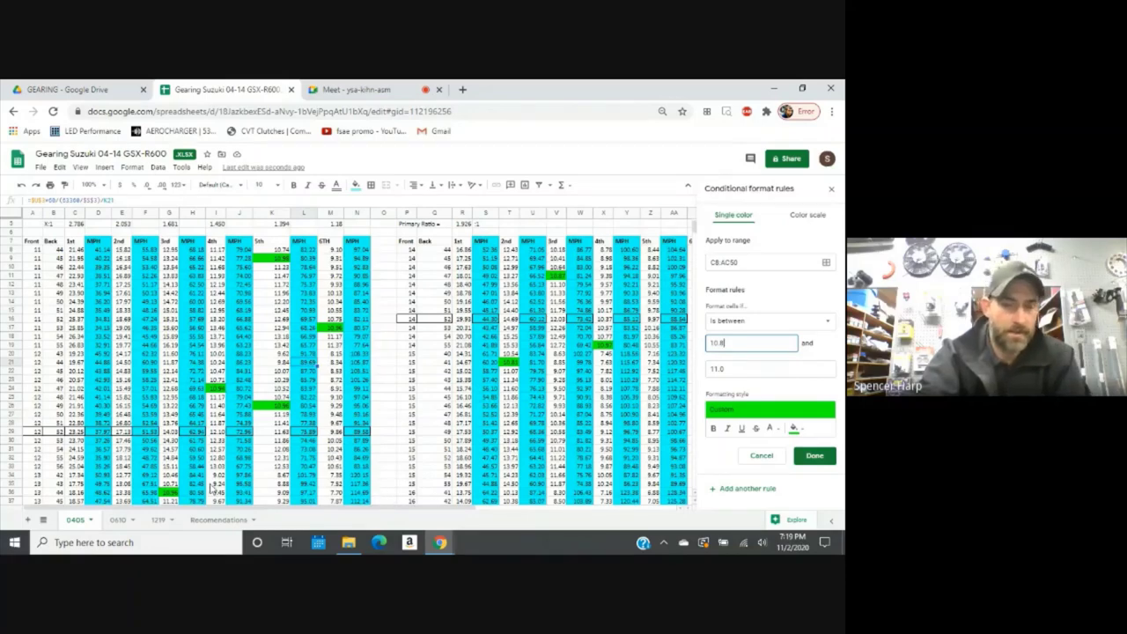
Switch to the 0610 sheet and add a default-style "Is not empty" conditional formatting rule to cell A1.
left_click(118, 520)
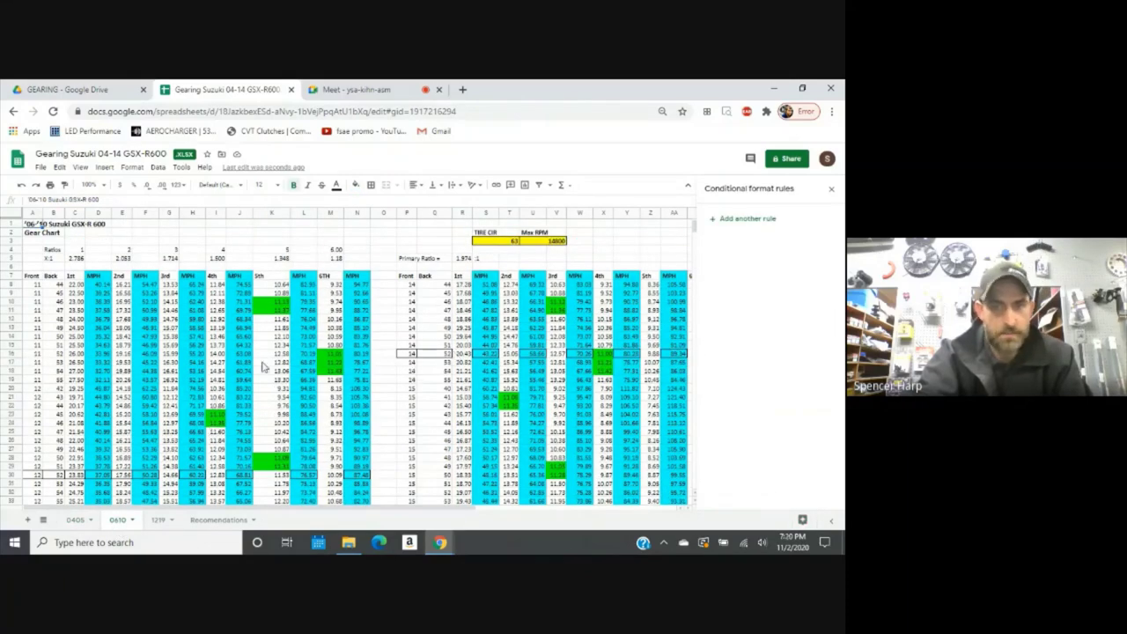
left_click(132, 166)
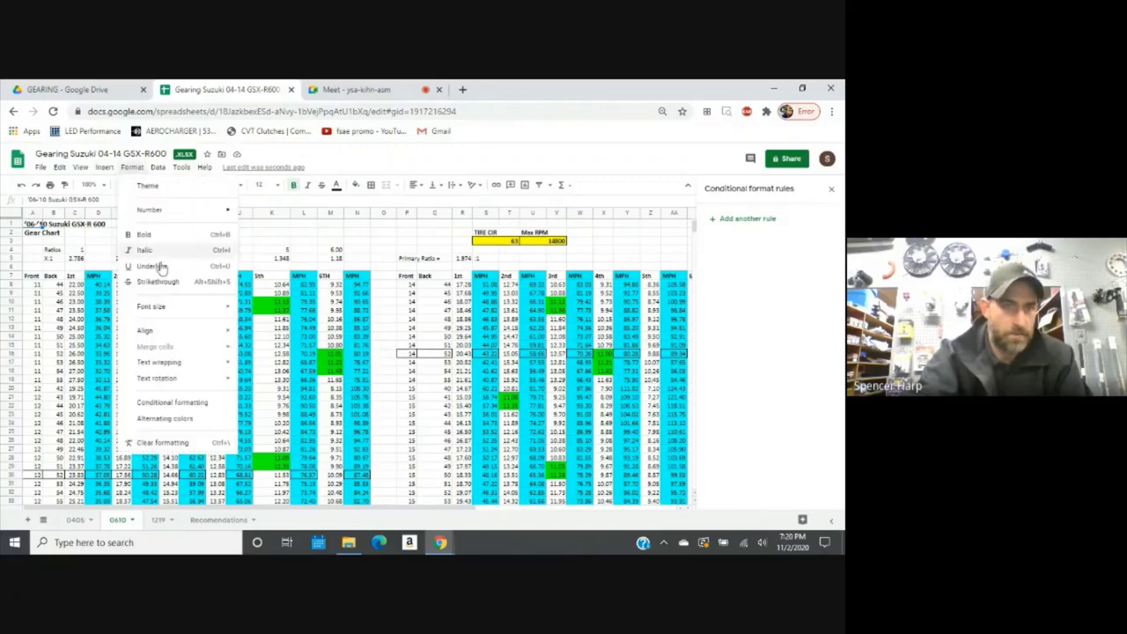
left_click(186, 403)
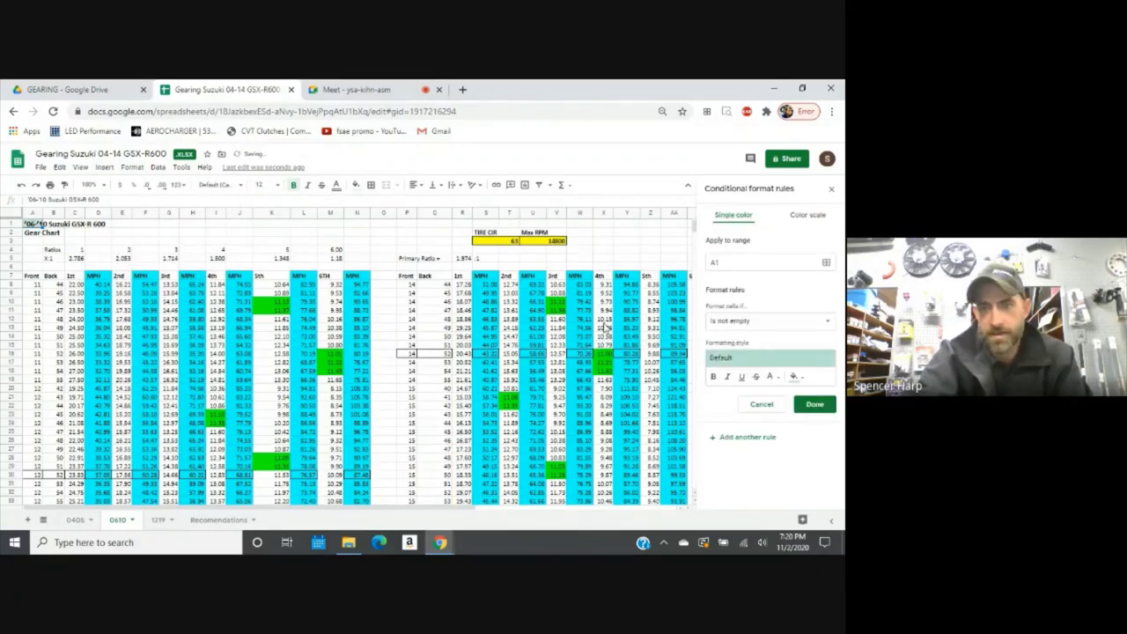
left_click(562, 305)
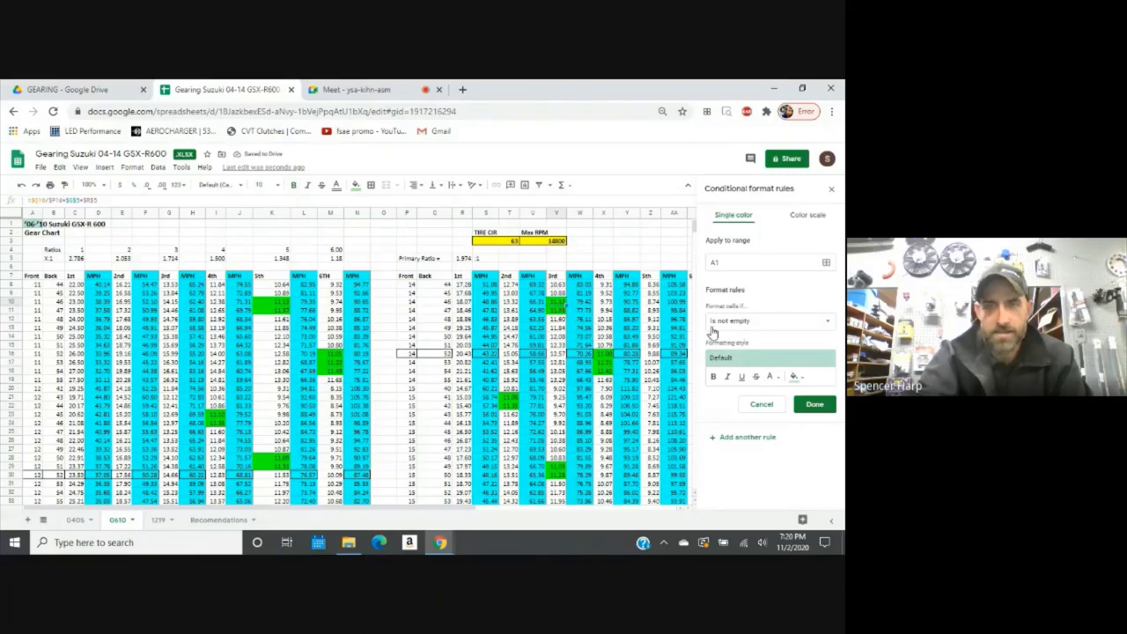
left_click(748, 323)
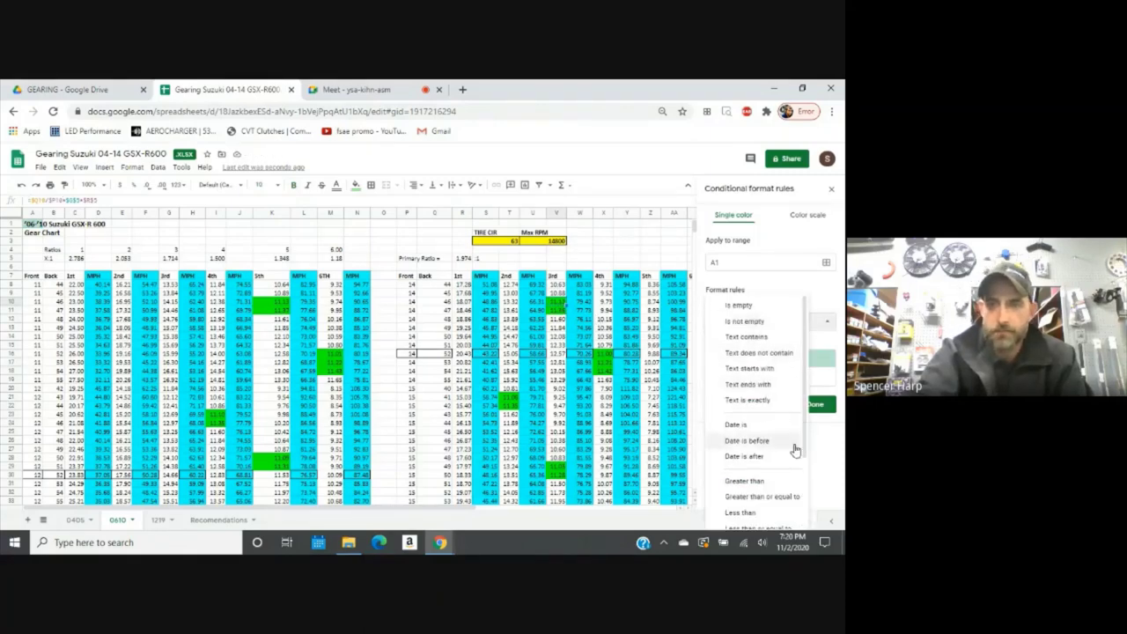
left_click(765, 282)
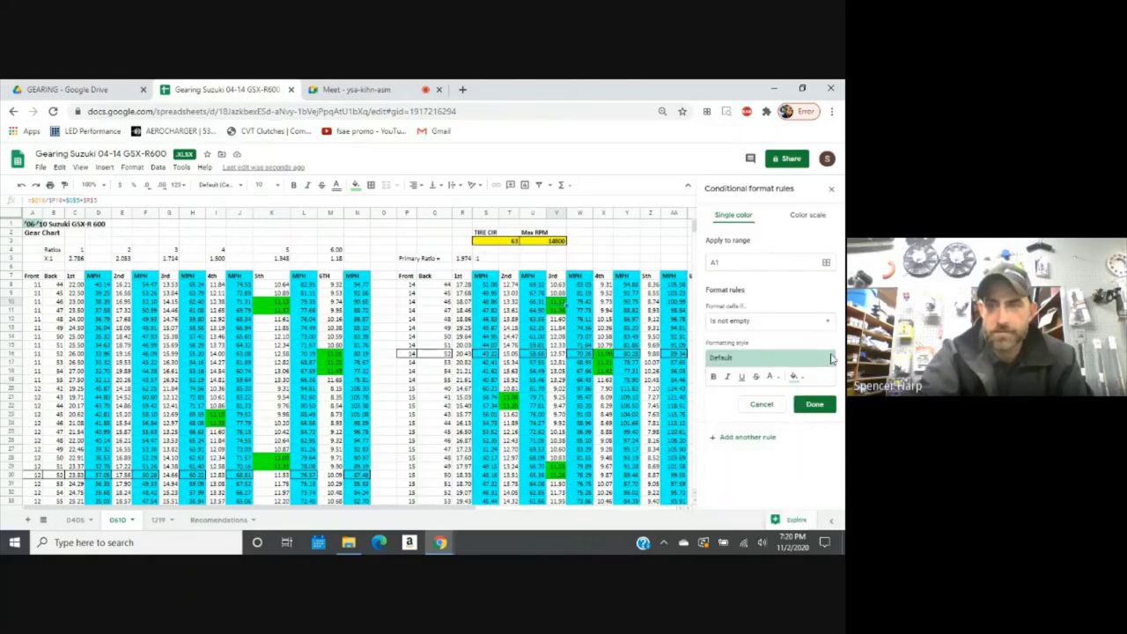
left_click(812, 405)
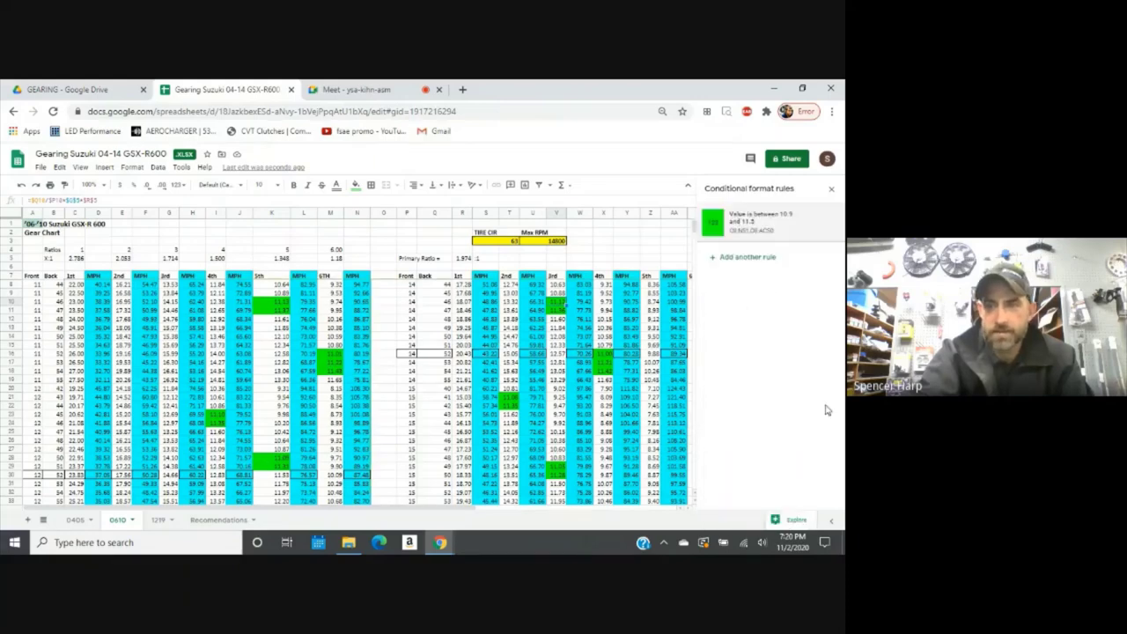
Inspect the limits of the green "Is between" conditional formatting rule on the 0610 sheet, then leave the rule editor.
left_click(747, 239)
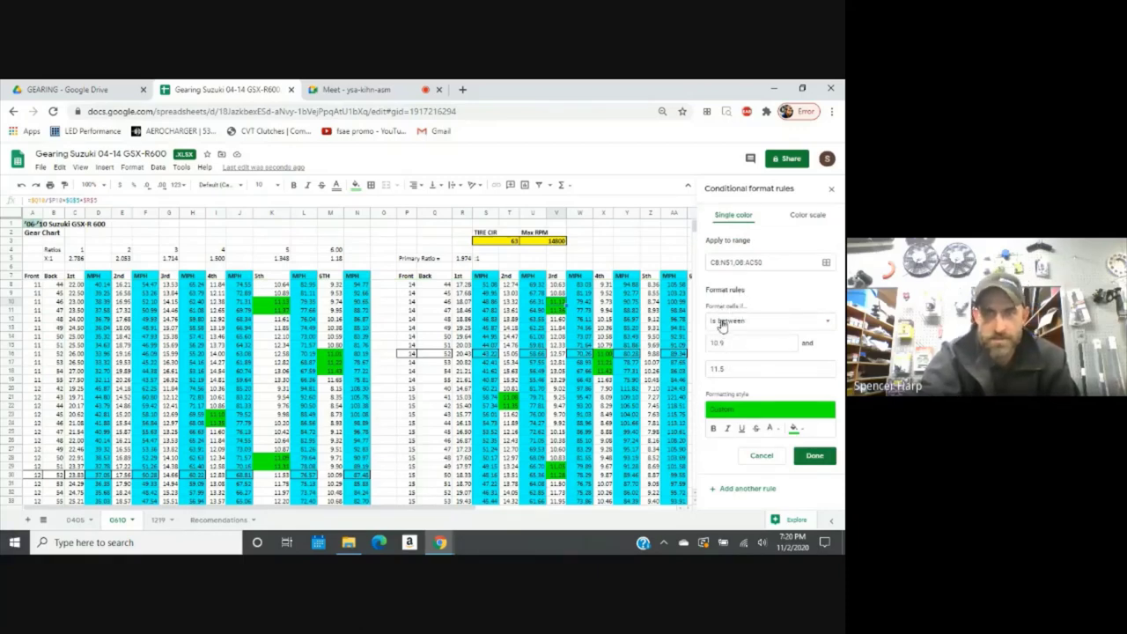
left_click(724, 347)
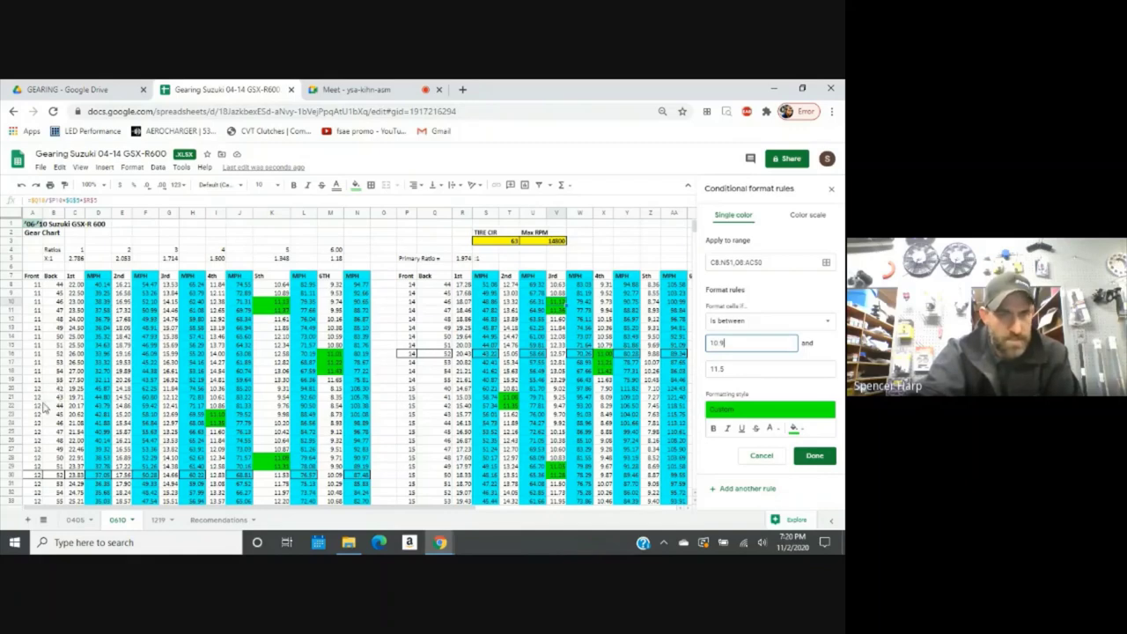
left_click(728, 464)
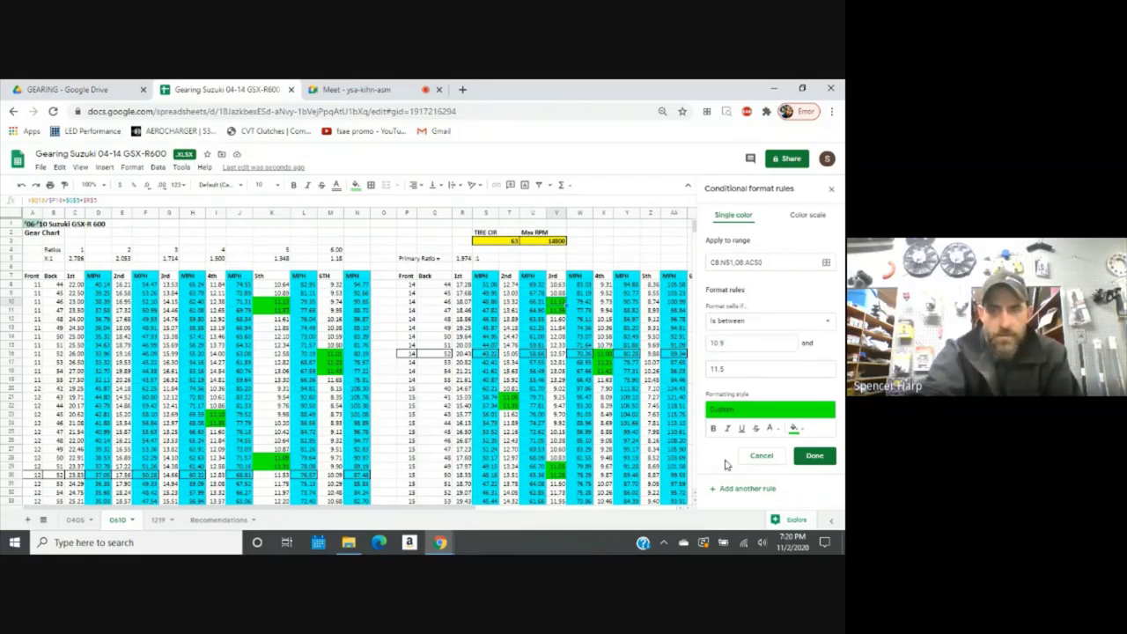
left_click(277, 422)
Cut the gear chart block A20:N51 on the 0610 sheet and paste it one row lower, starting at A21.
scroll(284, 426, "down", 1)
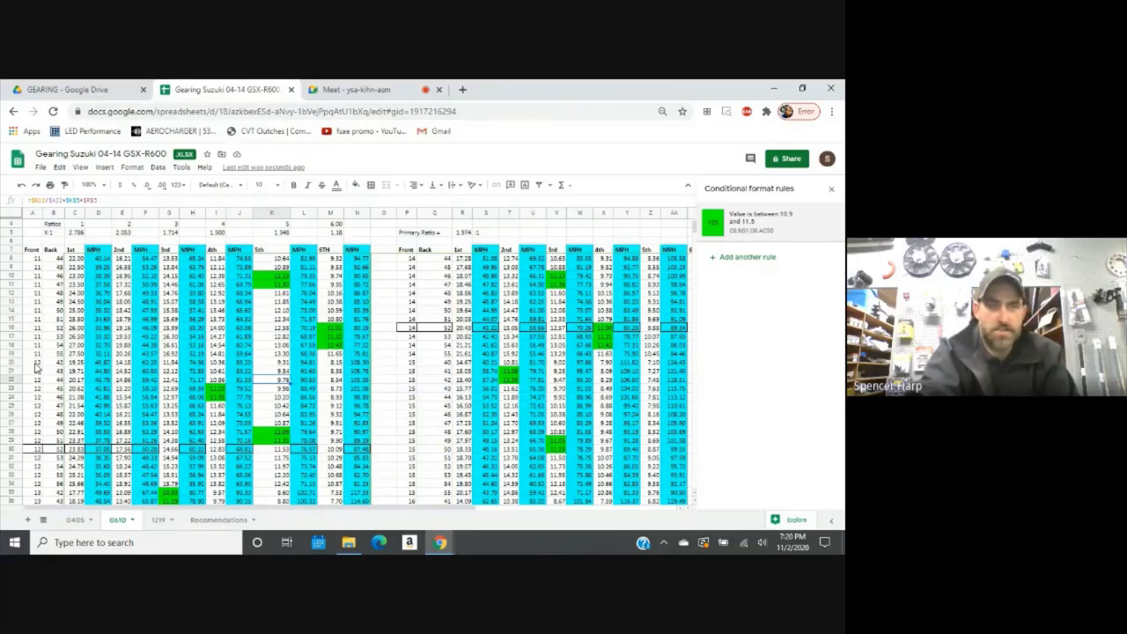
left_click_drag(35, 368, 361, 467)
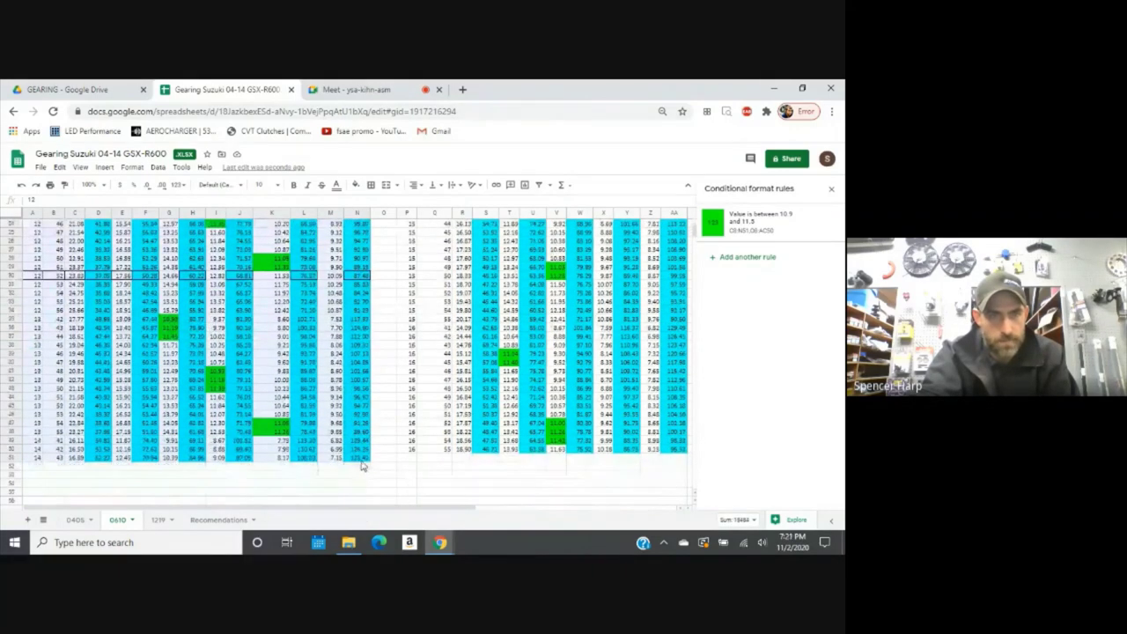
right_click(270, 393)
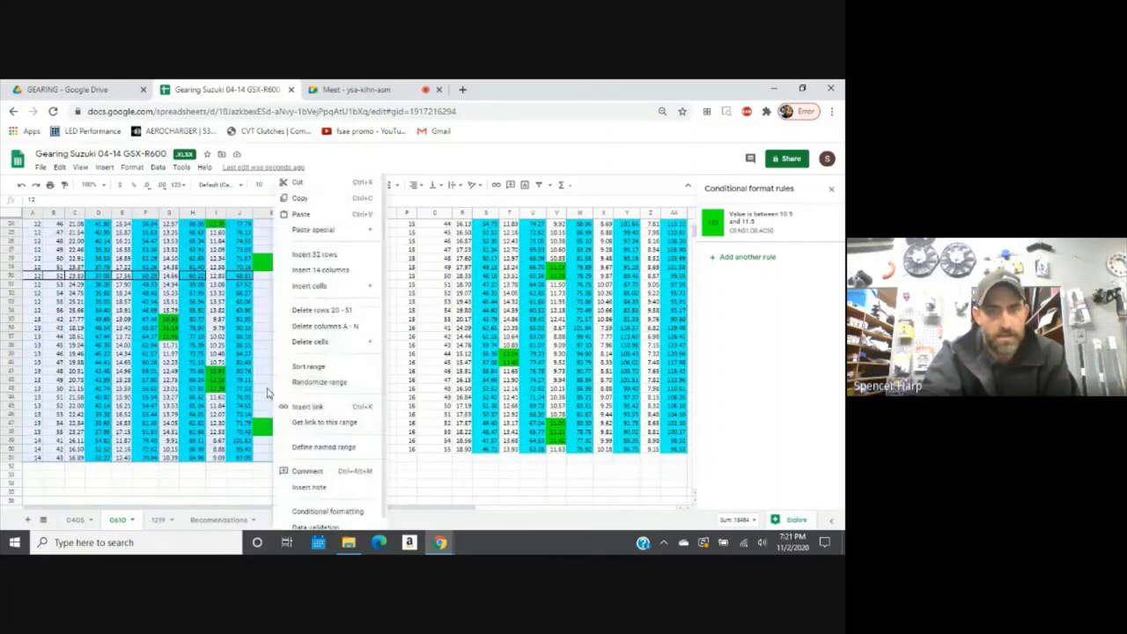
left_click(302, 184)
scroll(132, 352, "up", 5)
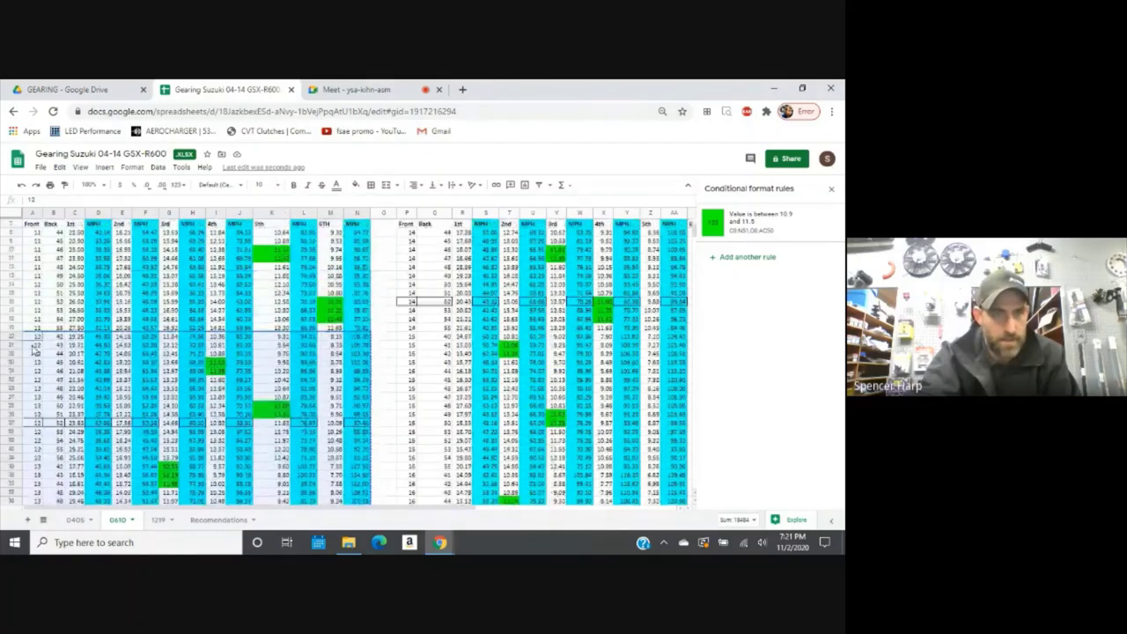
right_click(34, 349)
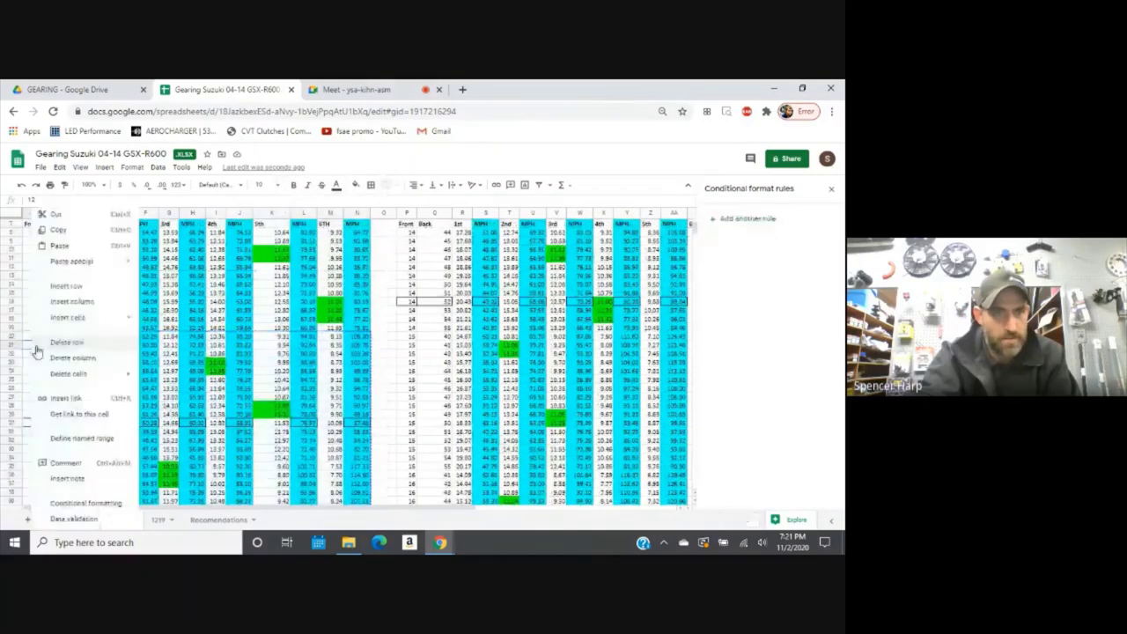
left_click(60, 247)
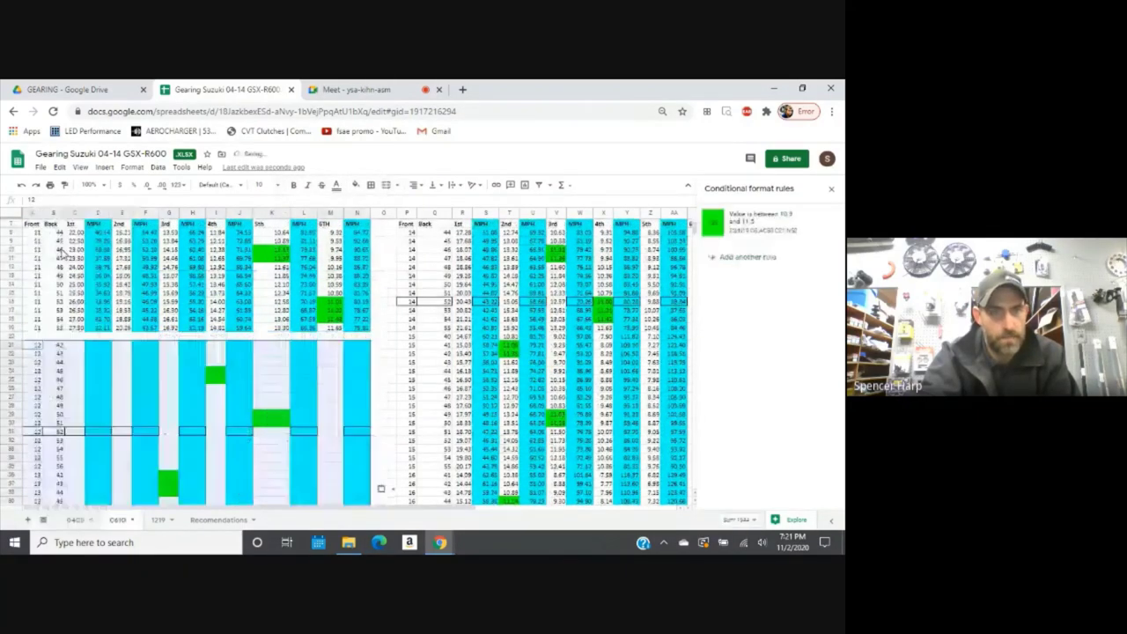
left_click(58, 356)
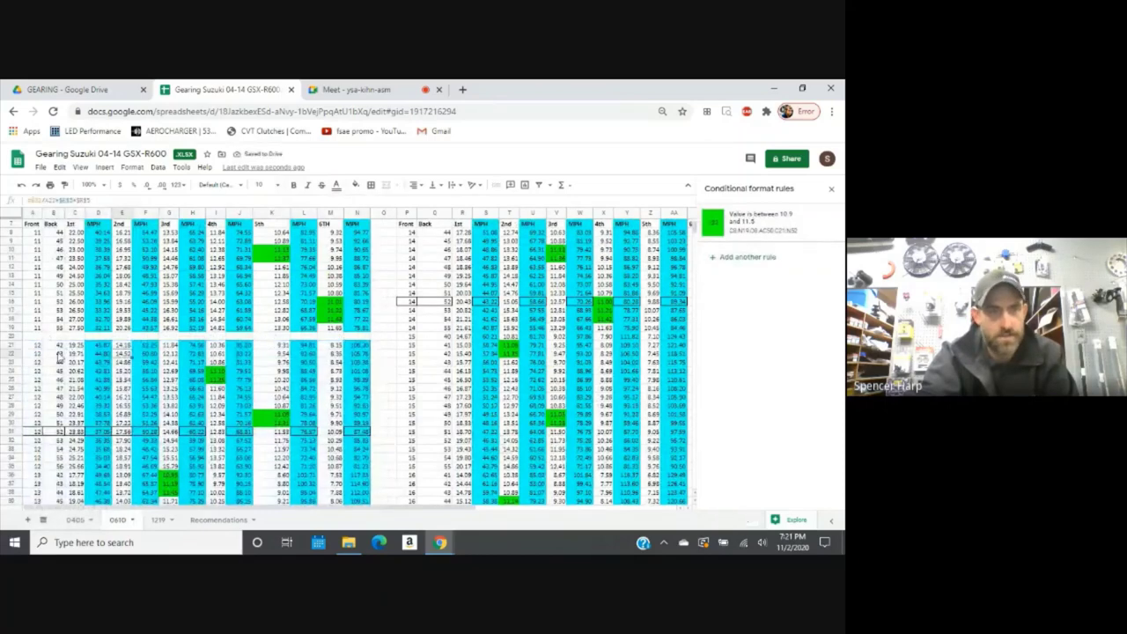
Copy the 12-tooth front, 42-tooth back row A21:N21 into the empty row 20.
left_click_drag(35, 349, 353, 349)
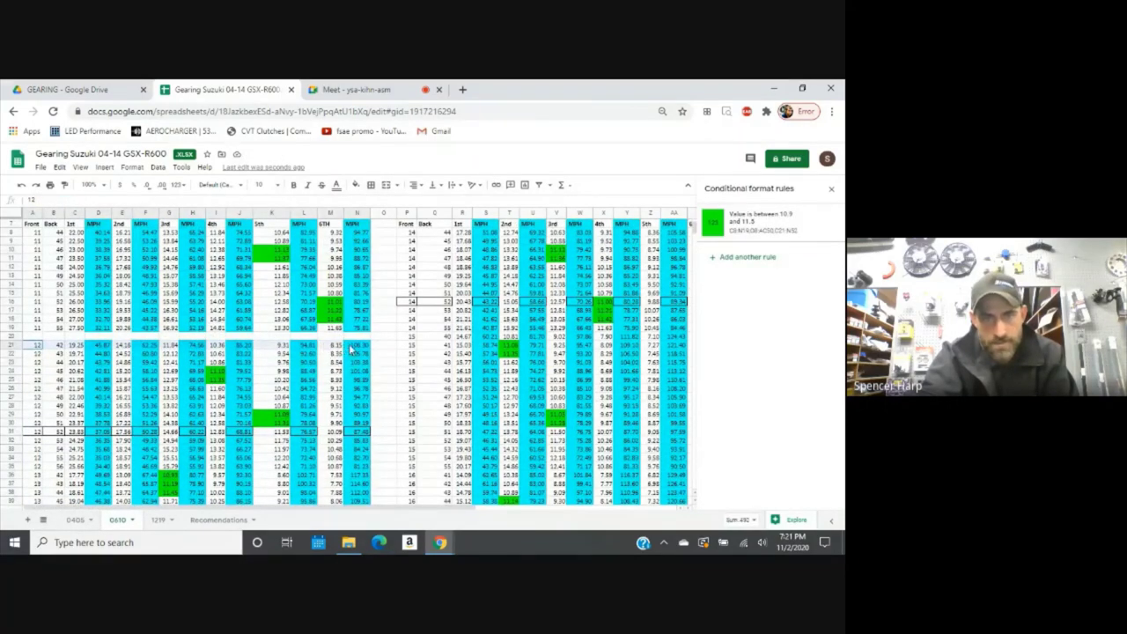
right_click(357, 350)
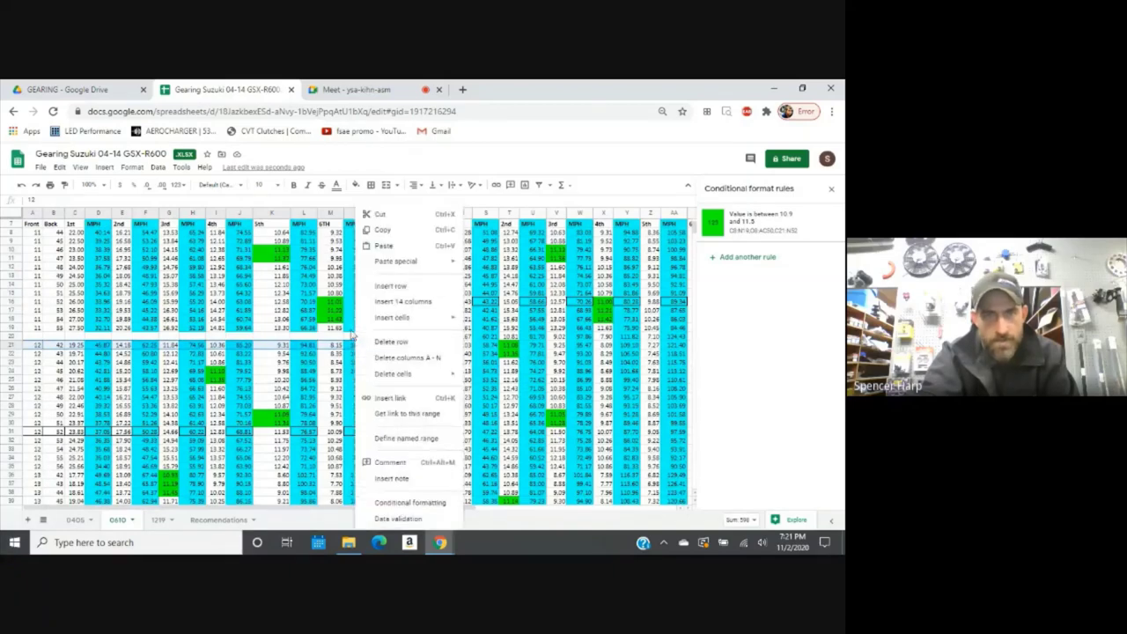
left_click(379, 230)
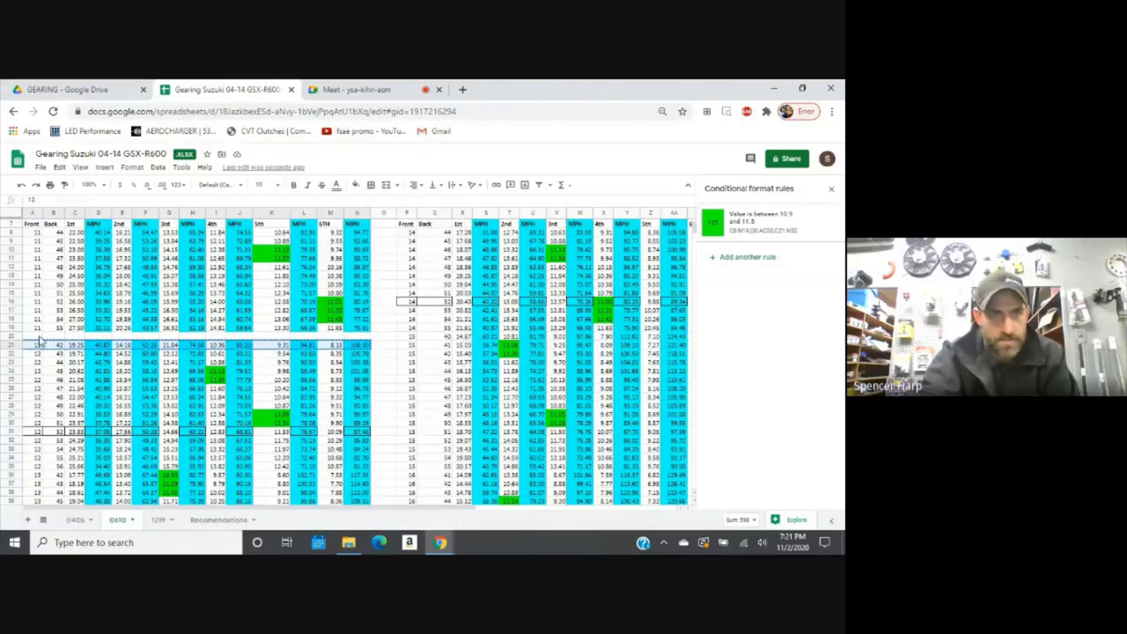
left_click(40, 339)
right_click(39, 339)
left_click(68, 244)
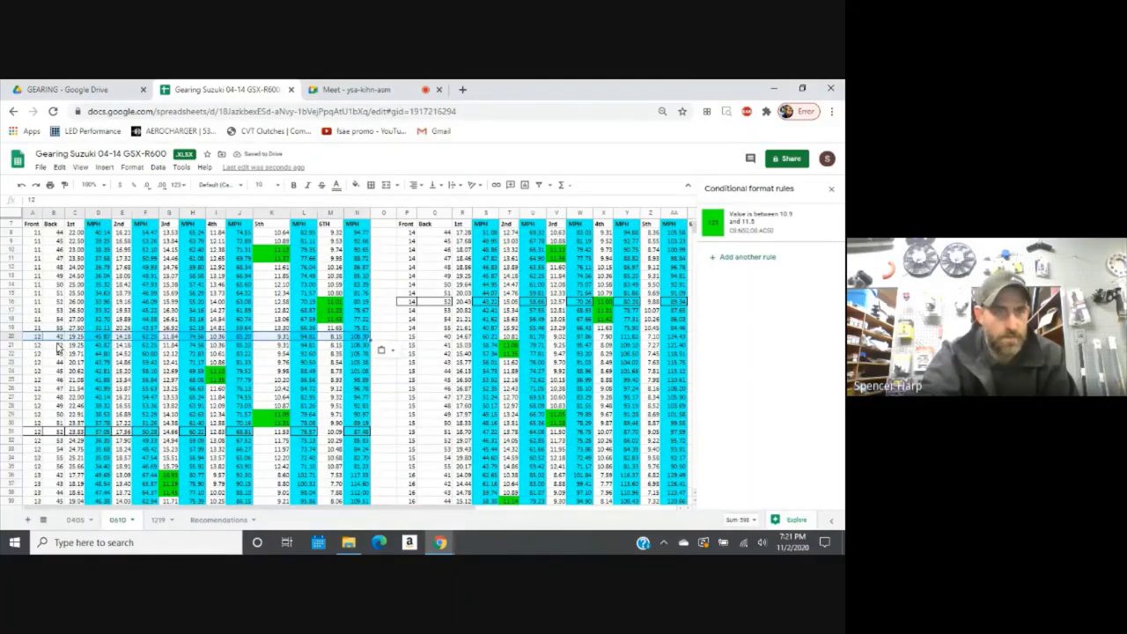
Change the back sprocket value in B20 to 41 and check the 0610 chart's ratios down the sheet.
left_click(59, 347)
left_click(59, 337)
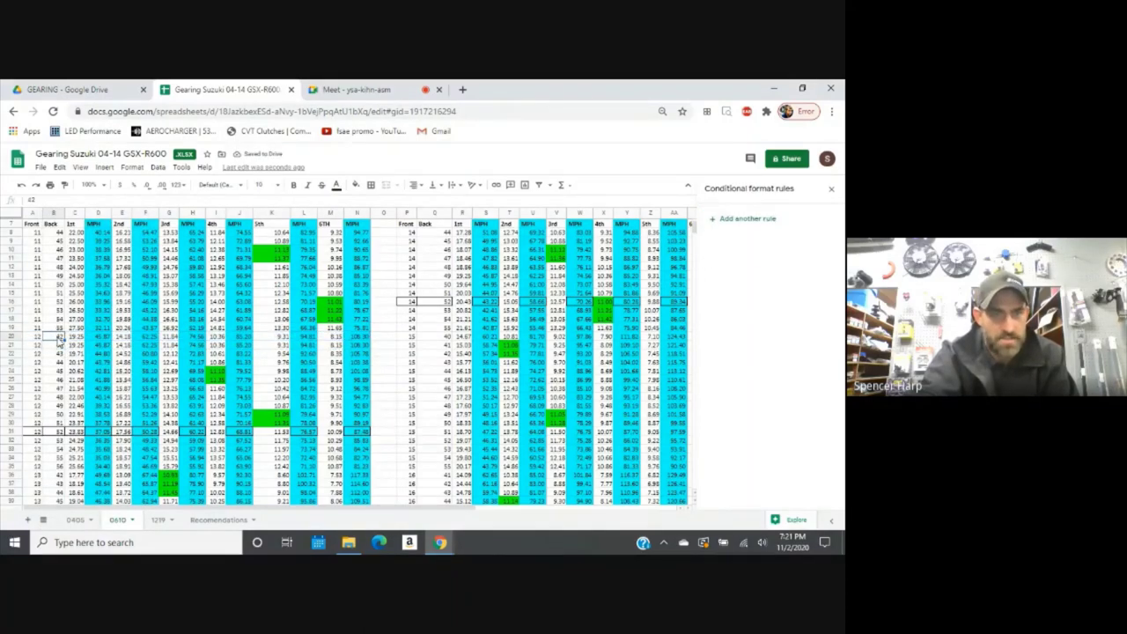
type("41")
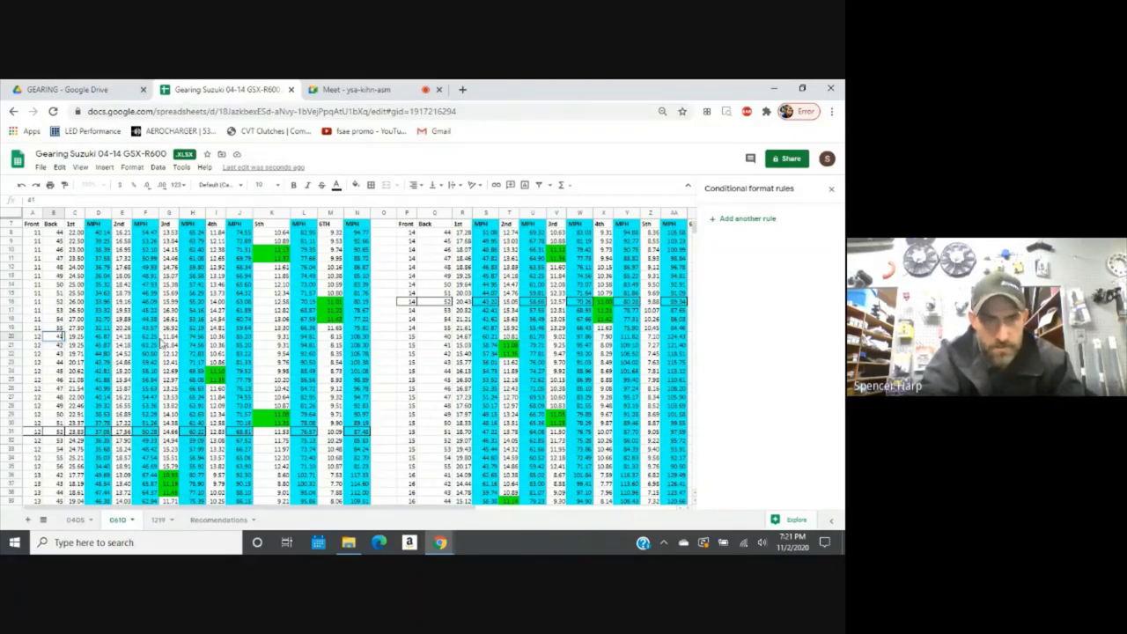
left_click(238, 361)
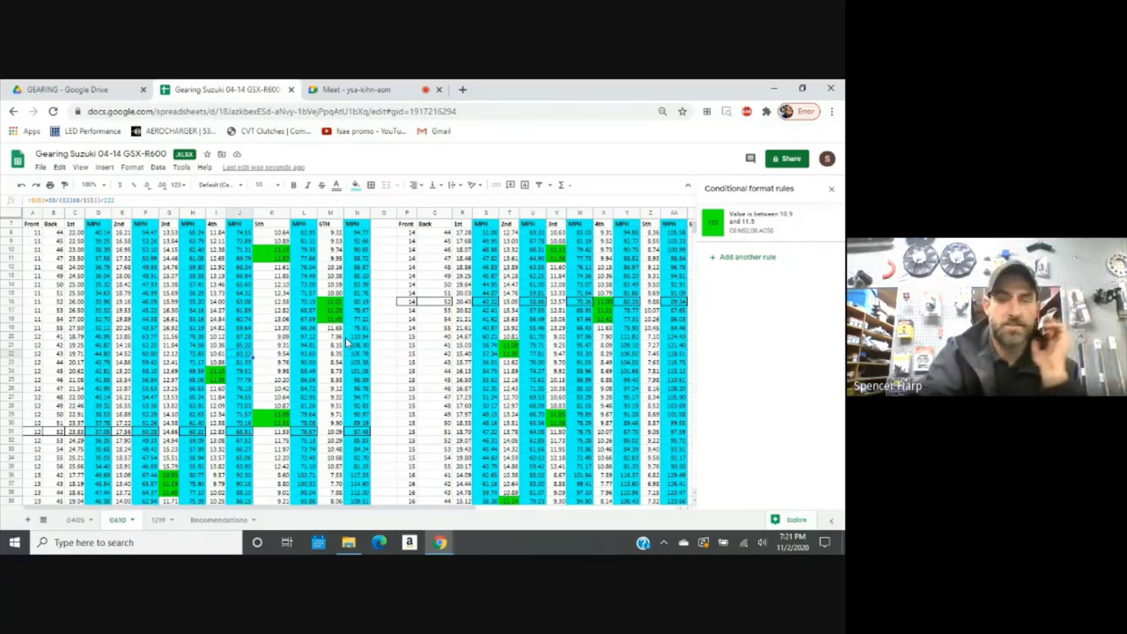
scroll(348, 344, "down", 5)
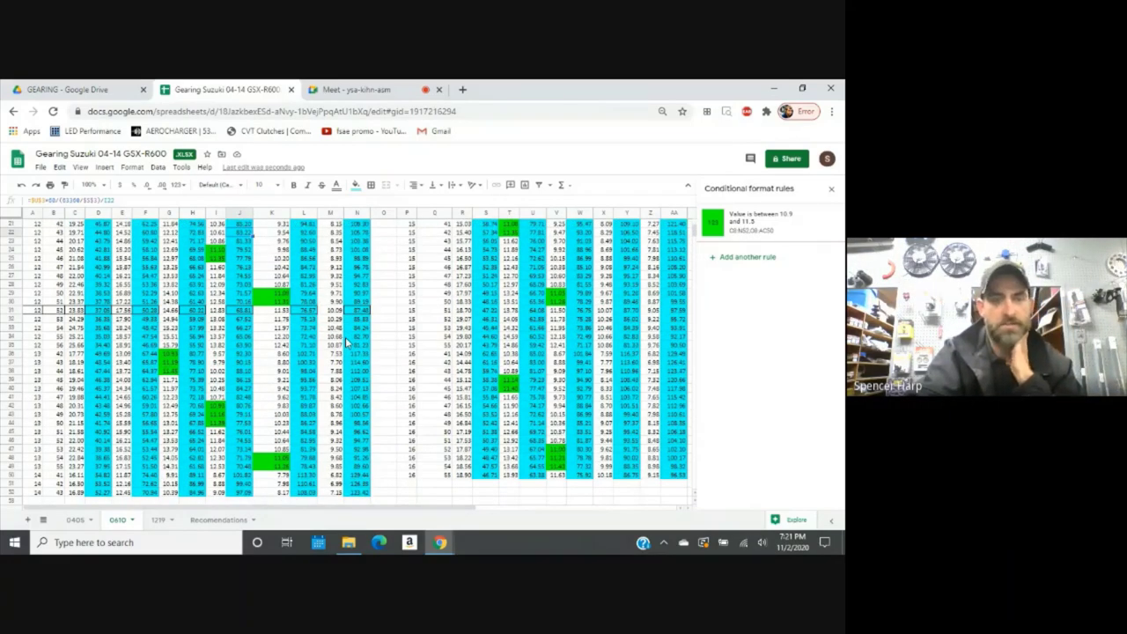
scroll(348, 344, "up", 6)
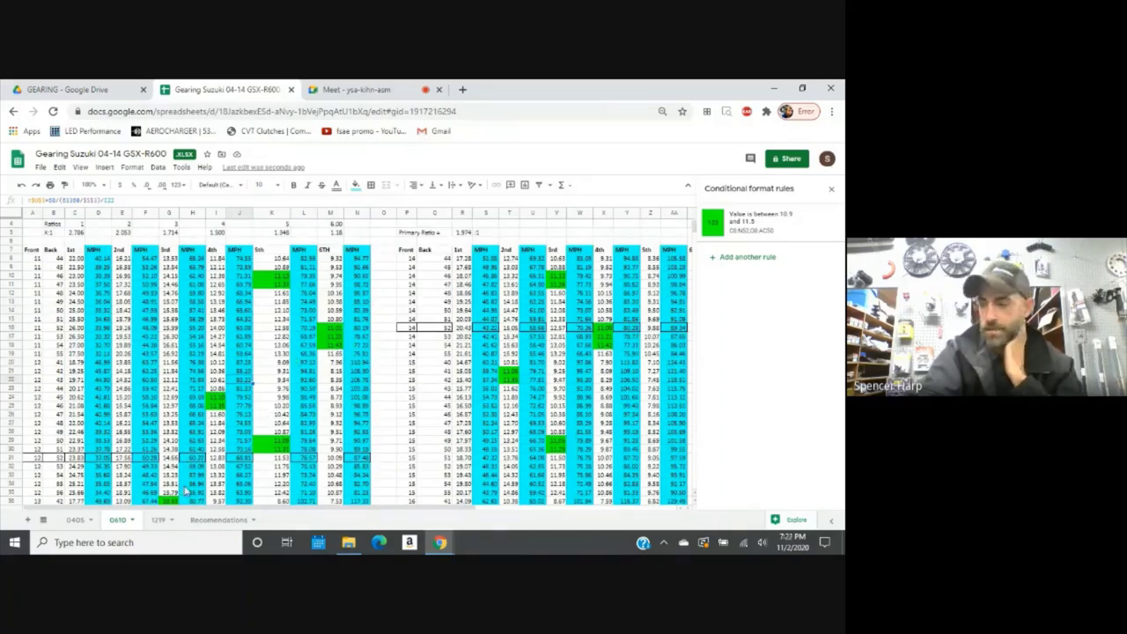